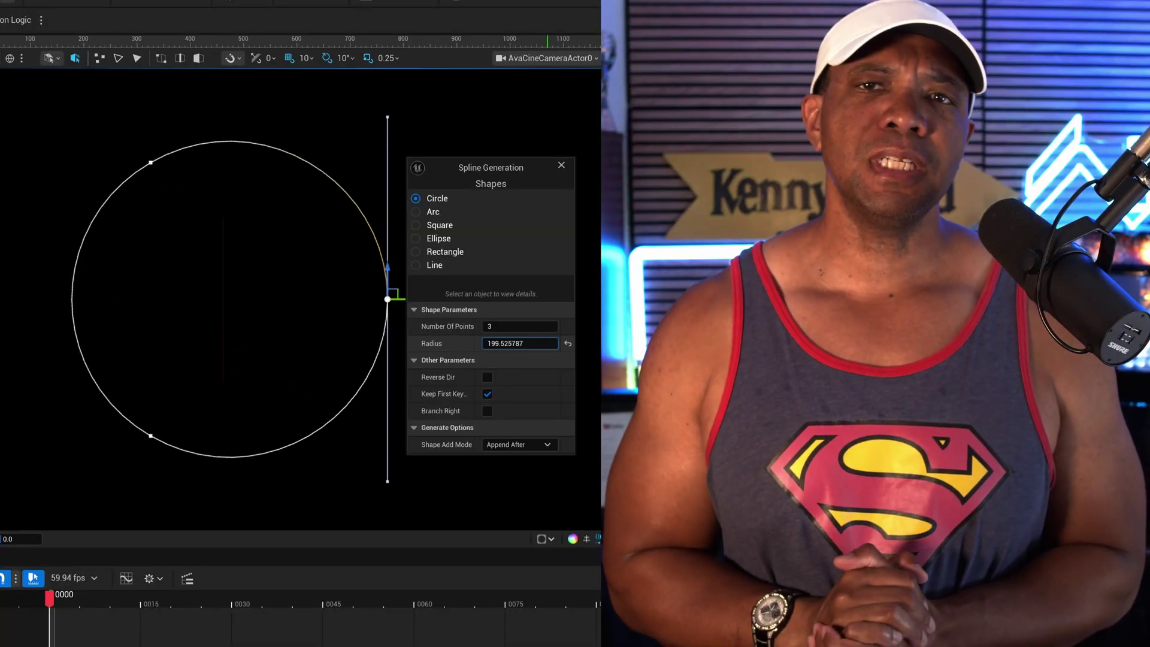
Set the circle's Number Of Points to 6, then drag it up to 38.
left_click(520, 326)
type("6")
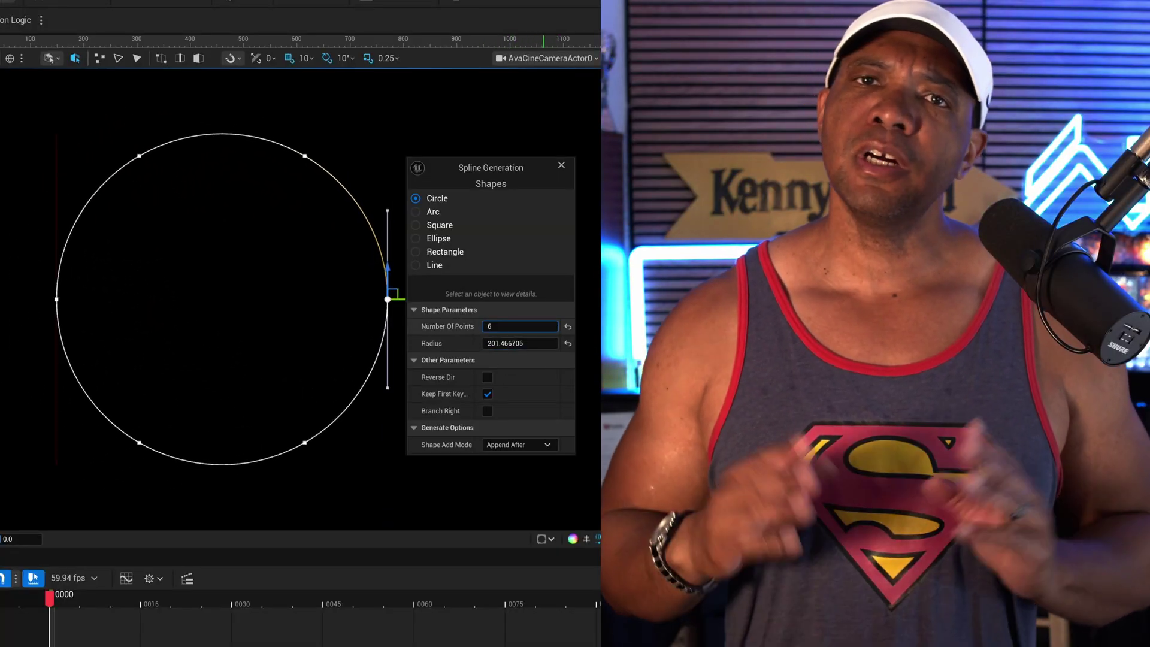
left_click_drag(520, 326, 544, 326)
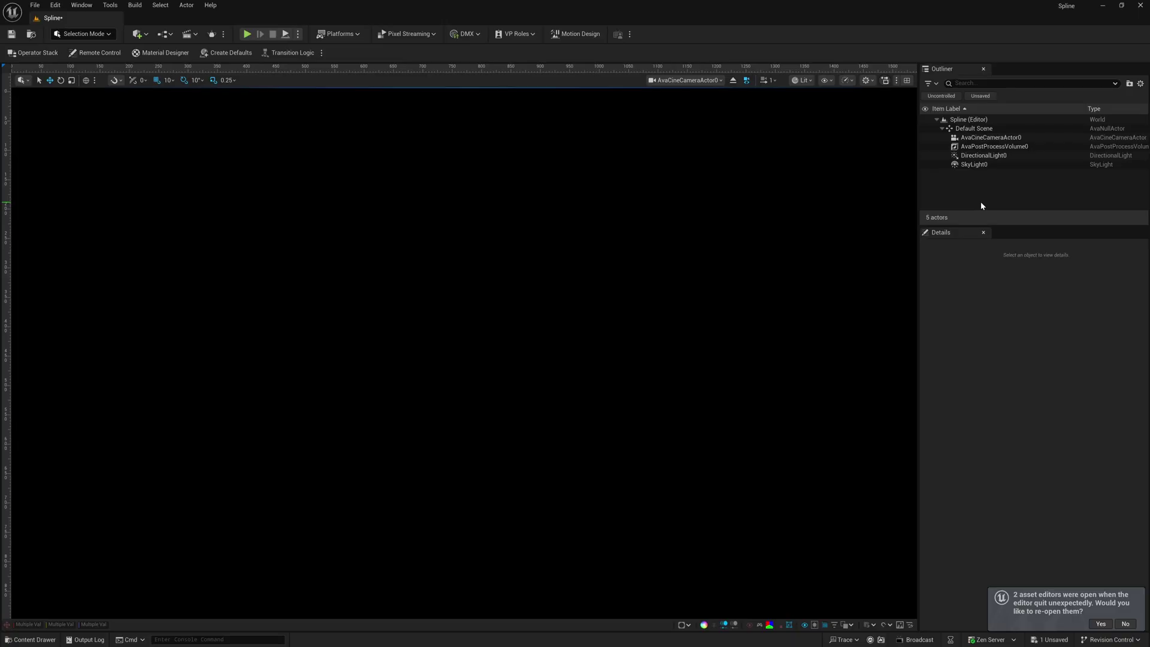
Switch to Modeling Mode and place a single Draw Spline point in the viewport.
left_click(109, 34)
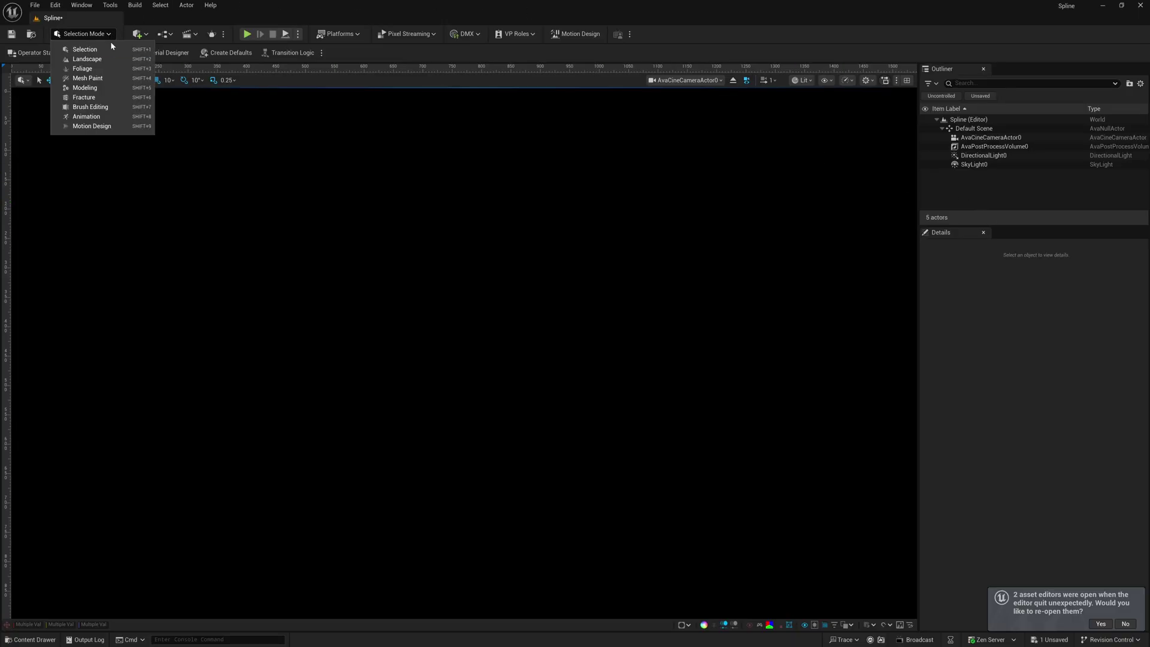
left_click(89, 90)
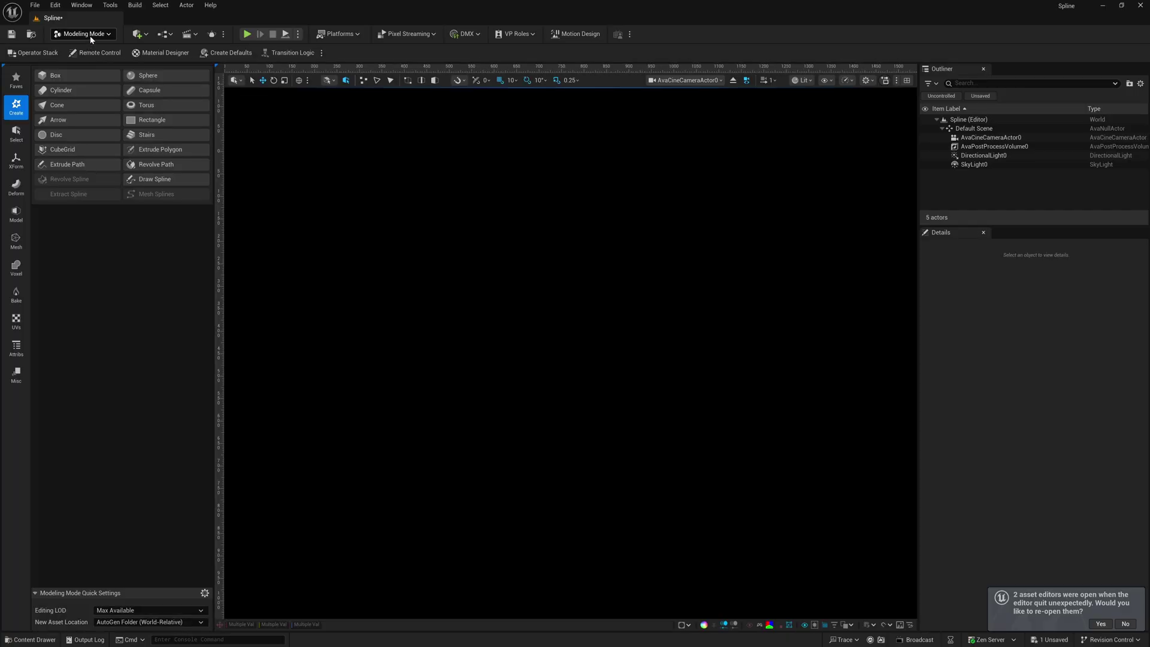
left_click(151, 179)
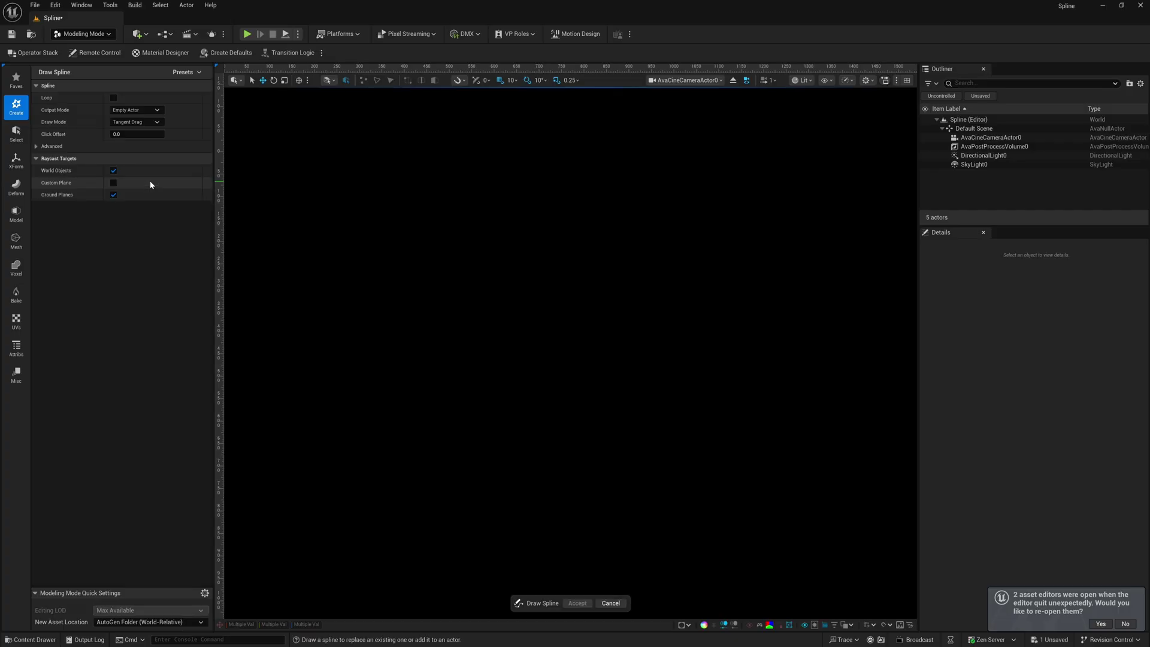
left_click(564, 332)
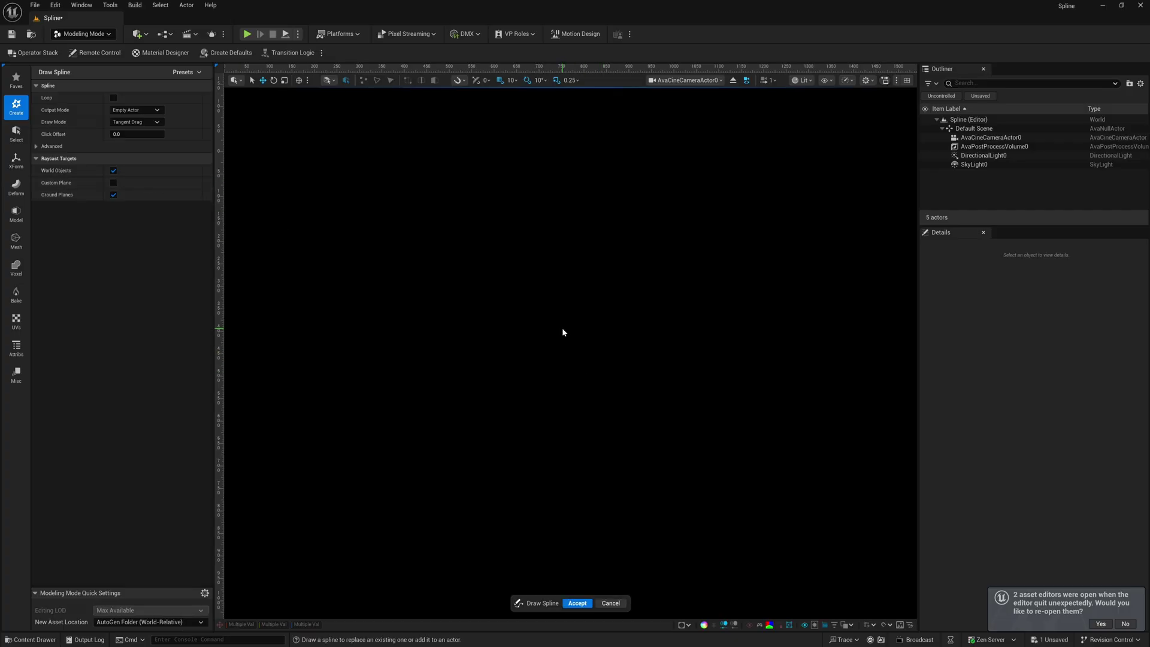
Accept the spline, reset the SplineActor's location to 0, 0, 0 and open its options.
left_click(577, 603)
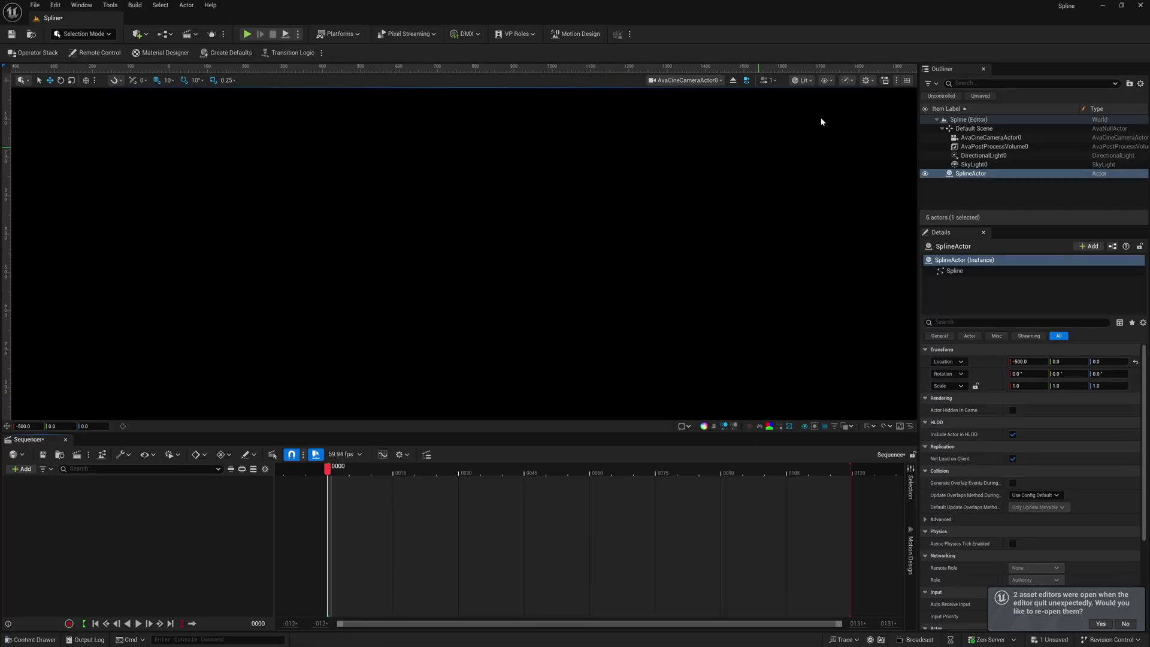
left_click(974, 175)
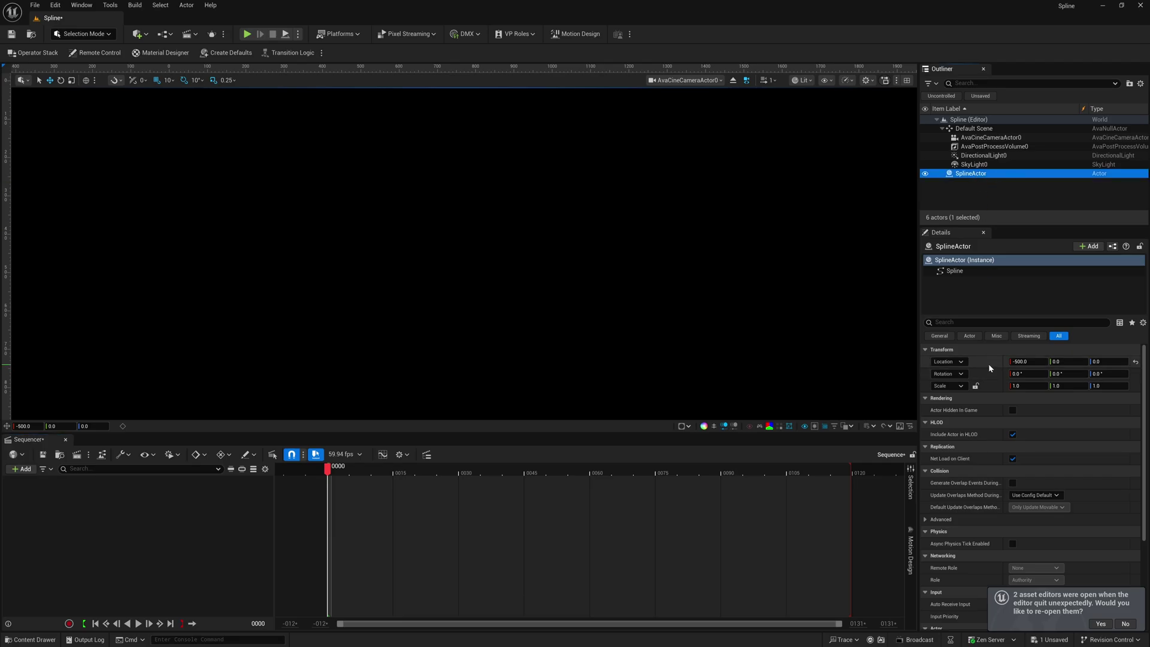
left_click(1136, 363)
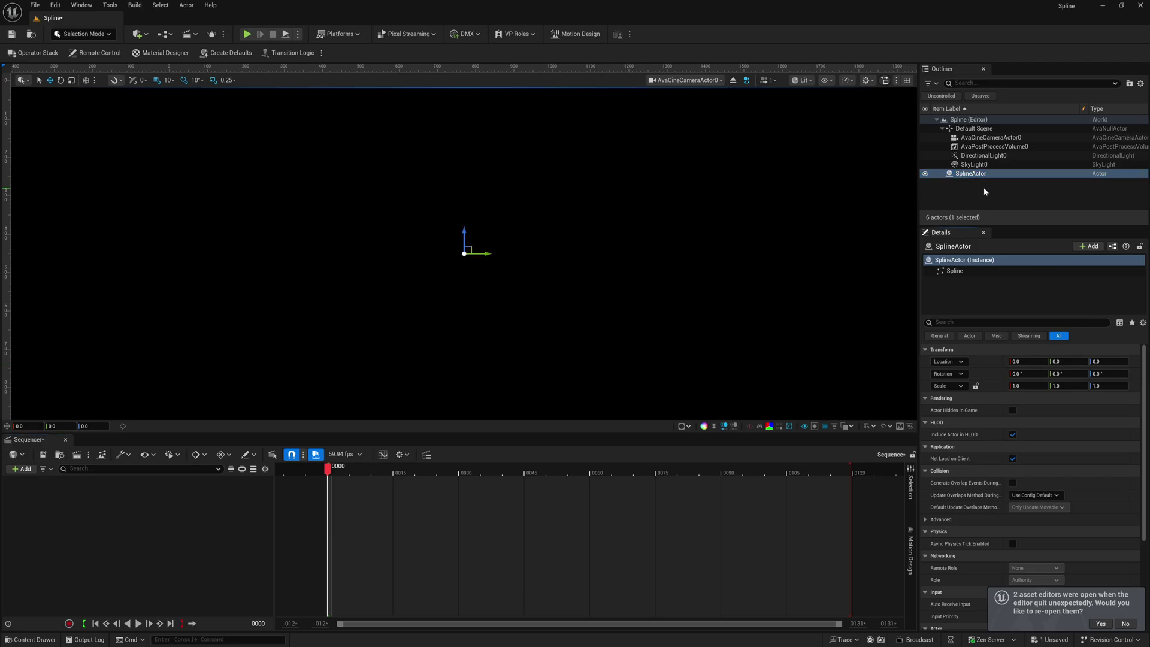
right_click(463, 254)
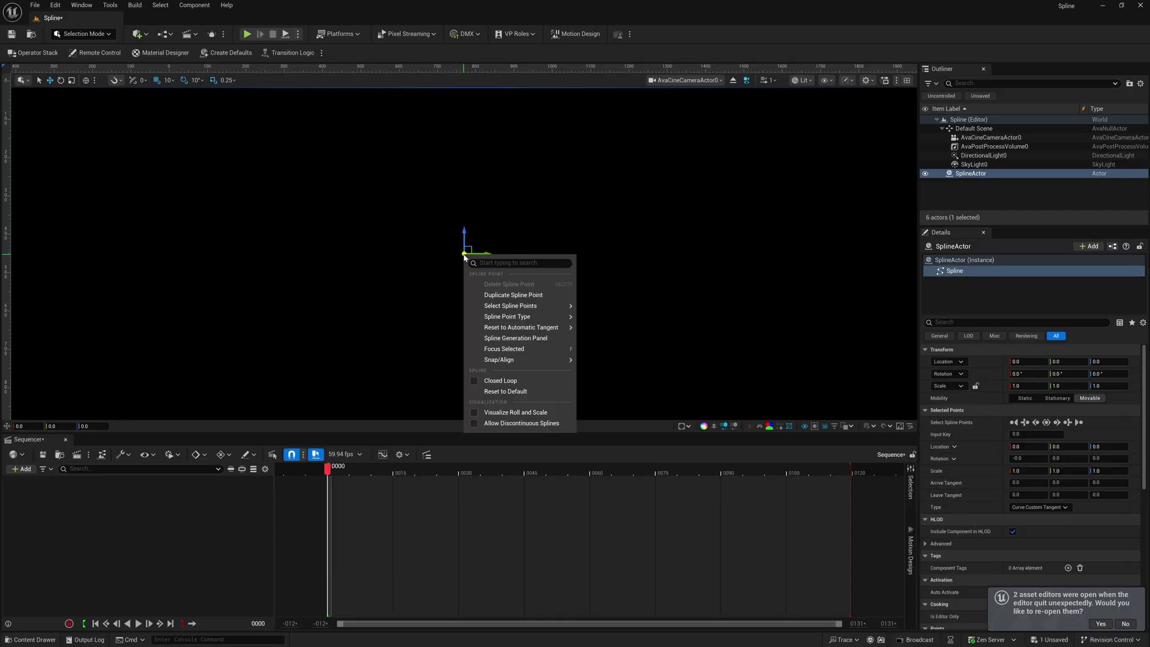
Generate a circle spline from the Spline Generation panel and rotate it 90° on Y.
left_click(487, 340)
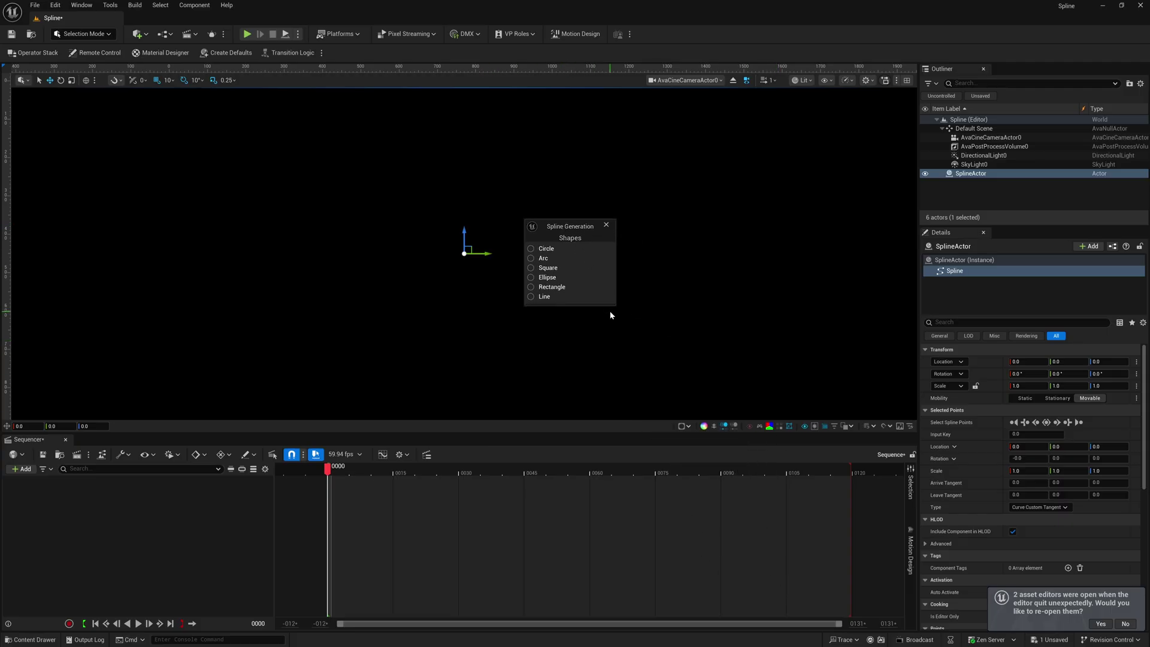
left_click(566, 247)
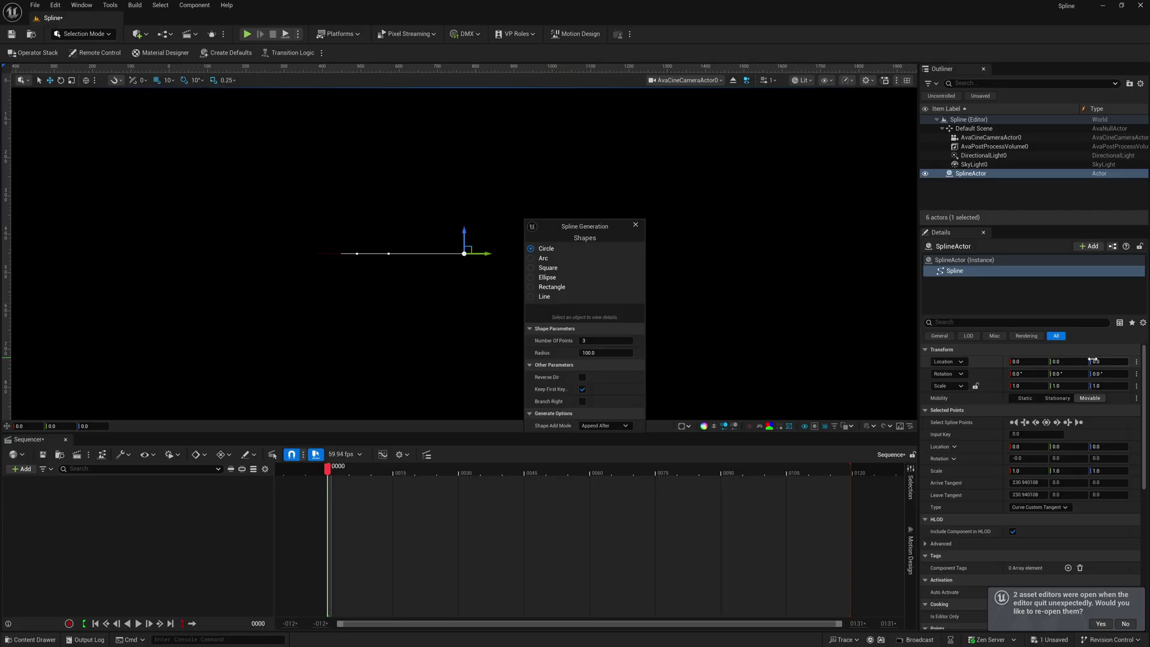
left_click_drag(1050, 374, 1108, 374)
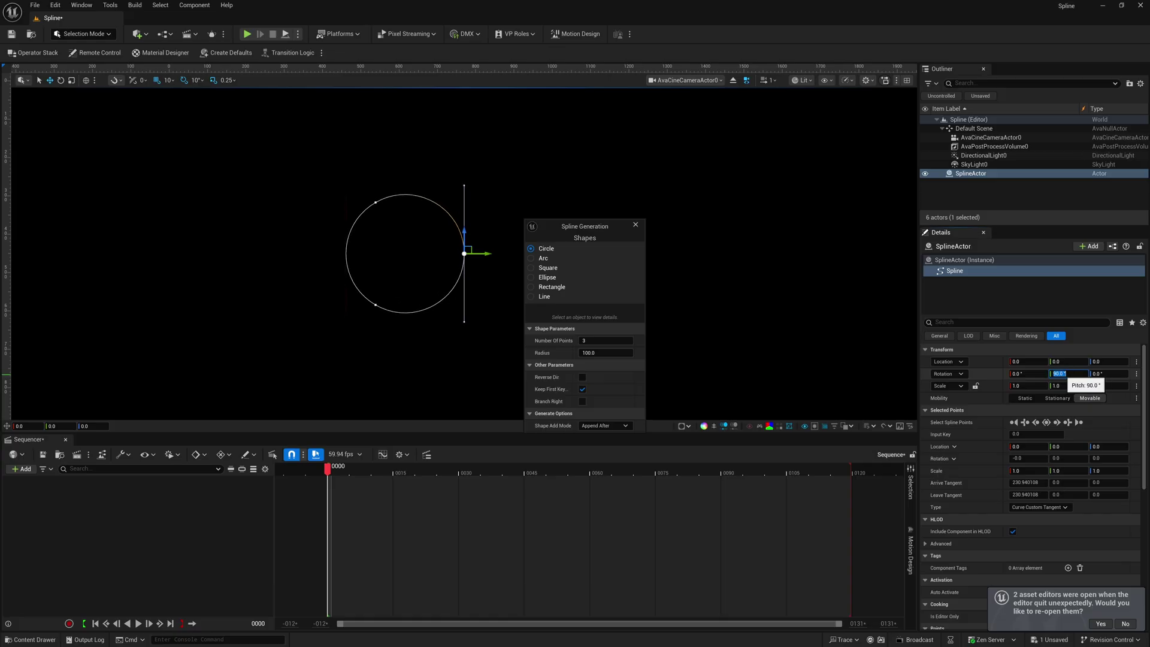
Preview the Arc, Square, Ellipse, Rectangle and Line shapes, then return to Circle.
left_click(531, 258)
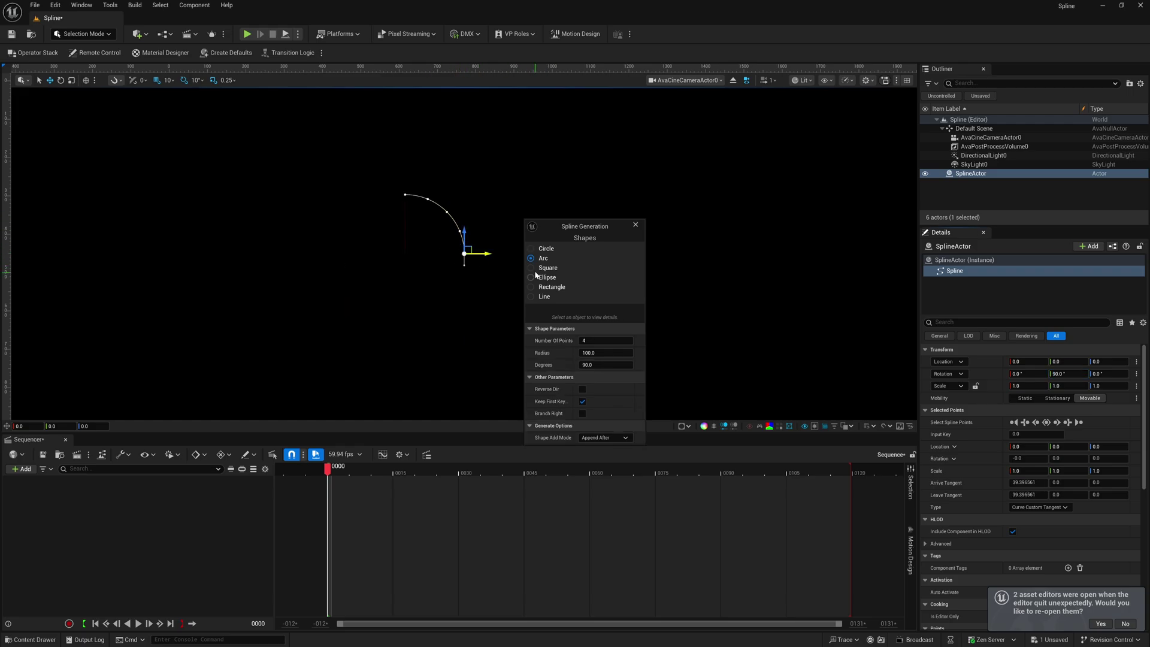
left_click(531, 268)
left_click(531, 277)
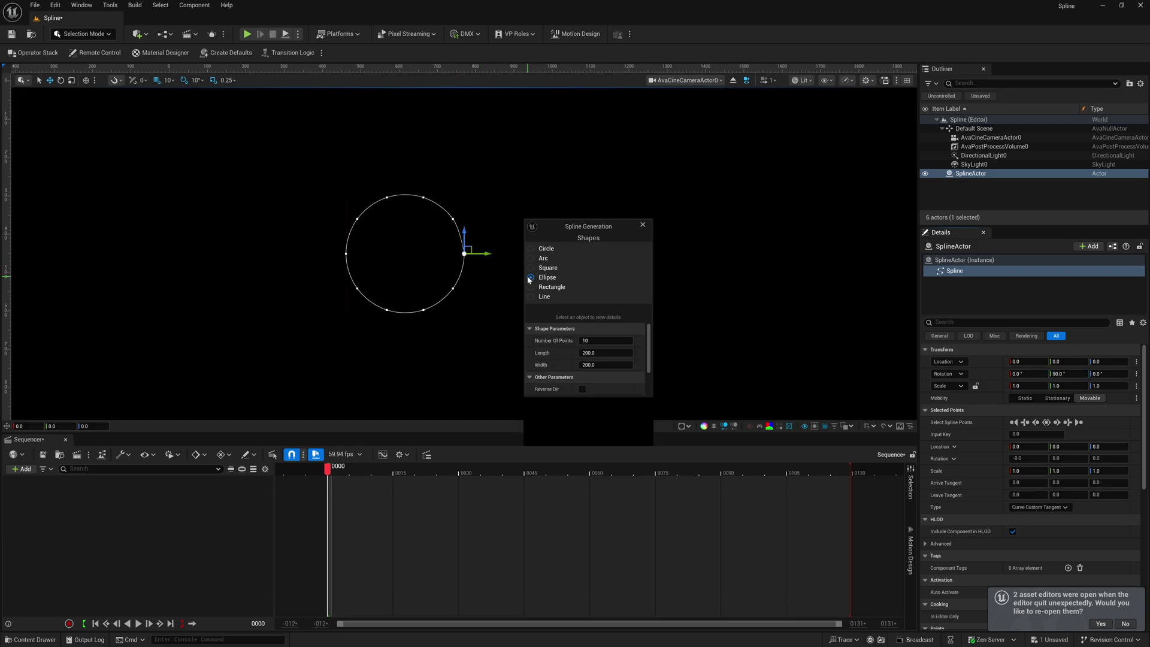
left_click(531, 287)
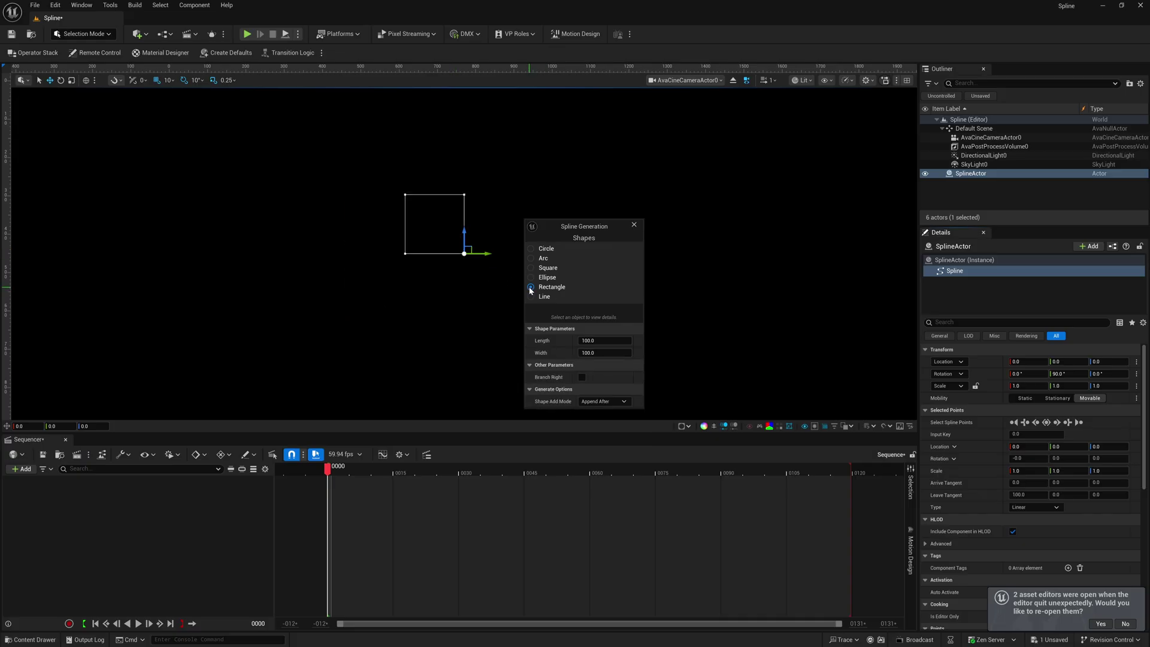
left_click(532, 297)
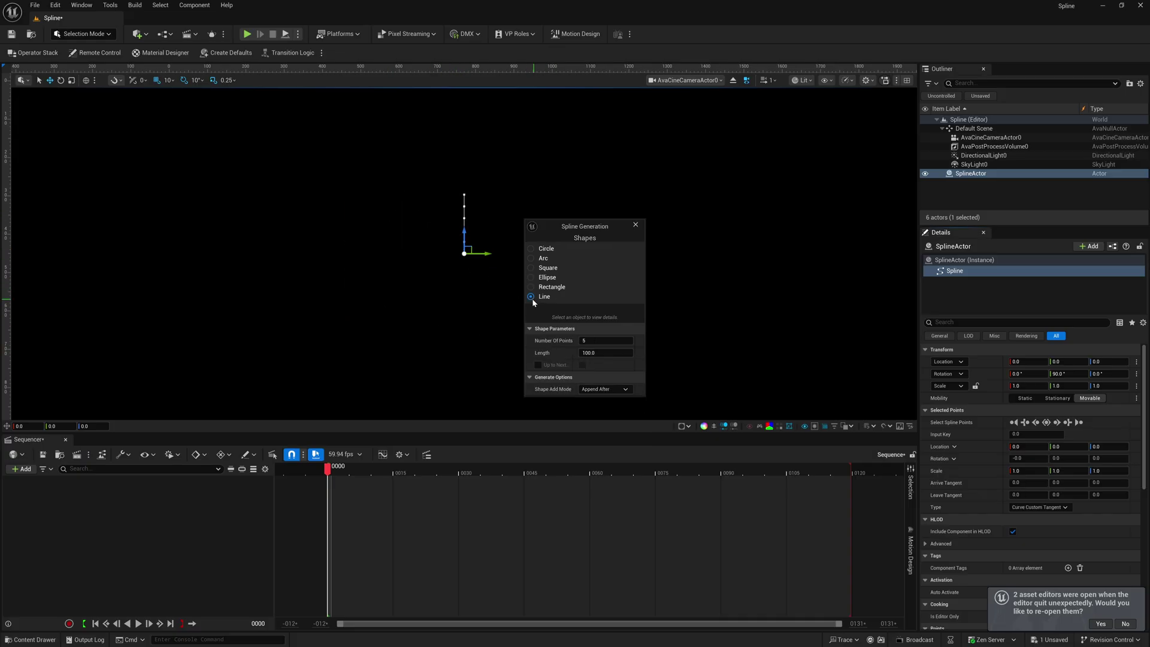
left_click(530, 249)
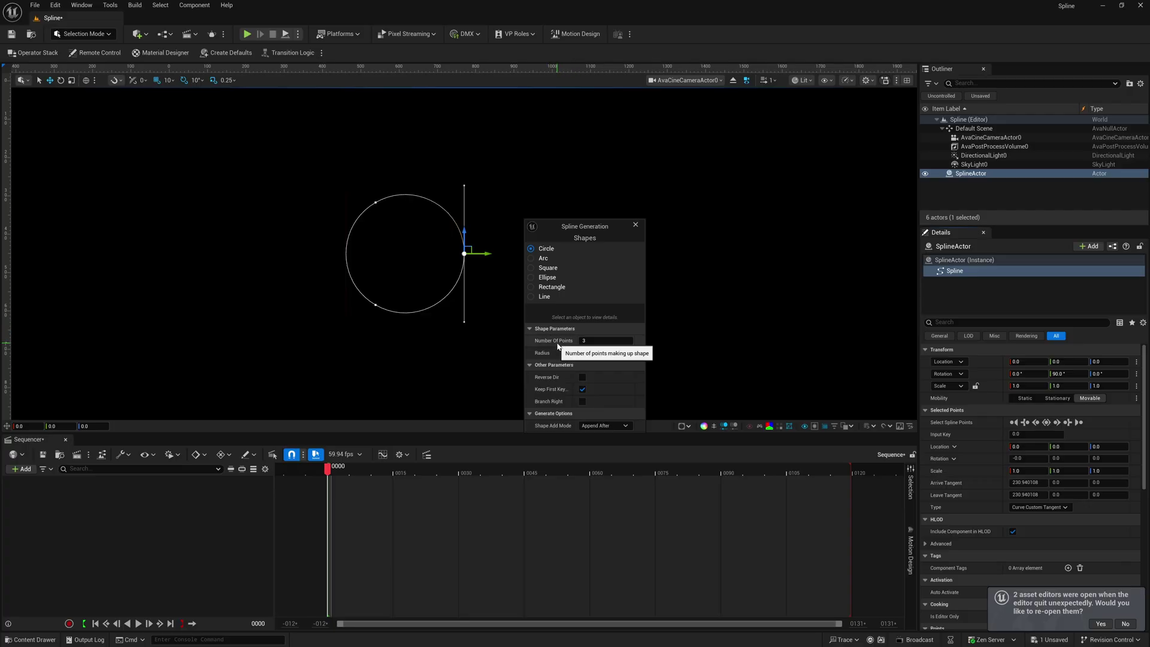
Give the circle 9 points and a radius of about 152.6, keeping Shape Add Mode Append After.
left_click(590, 341)
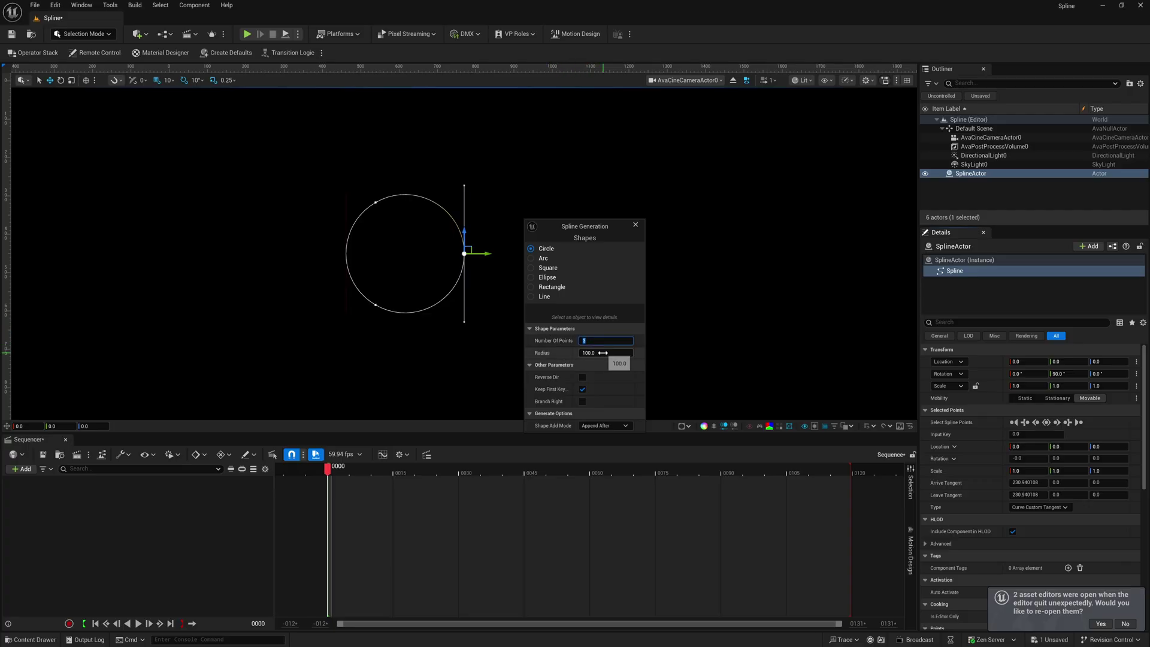
key("Return")
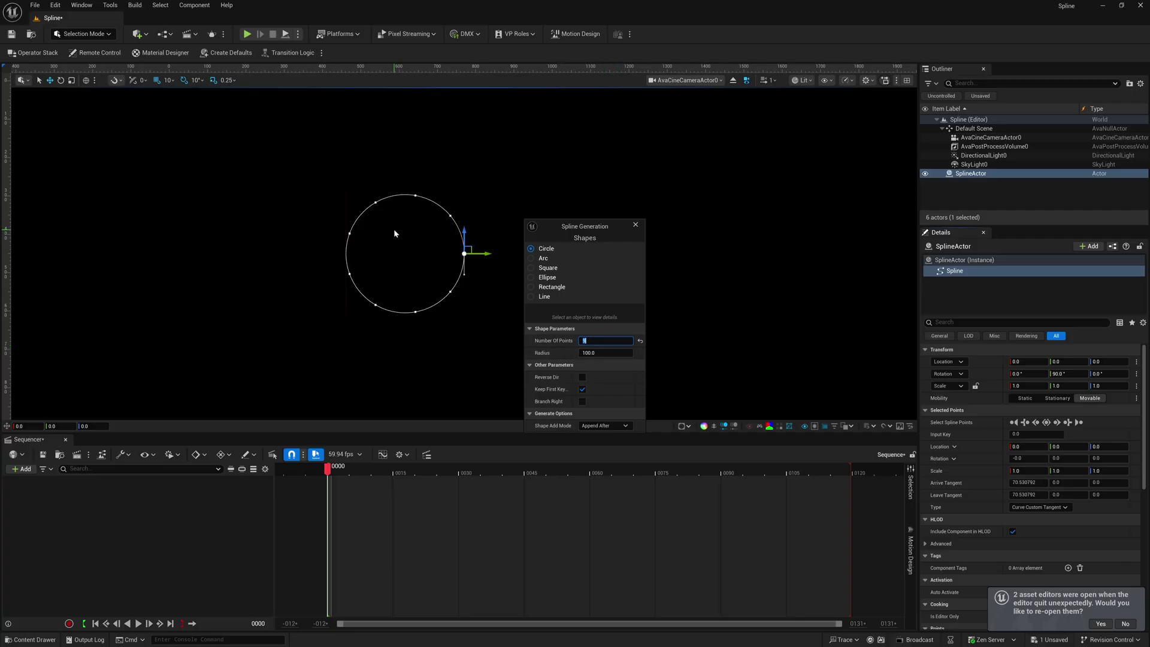
left_click_drag(593, 352, 635, 353)
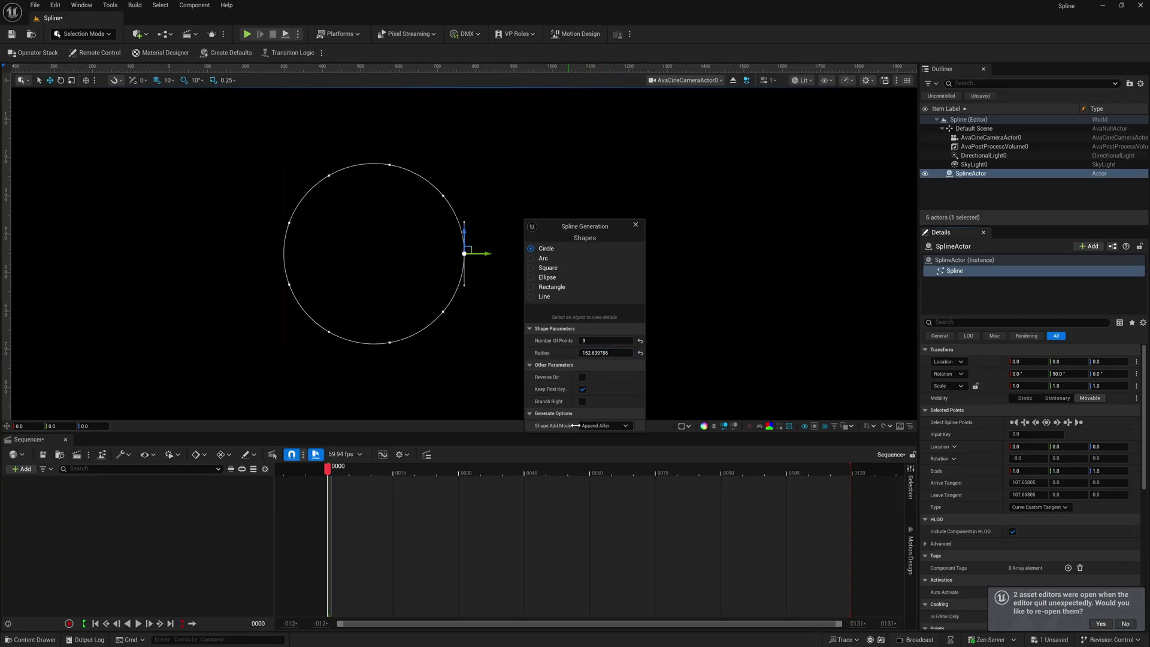
left_click(622, 429)
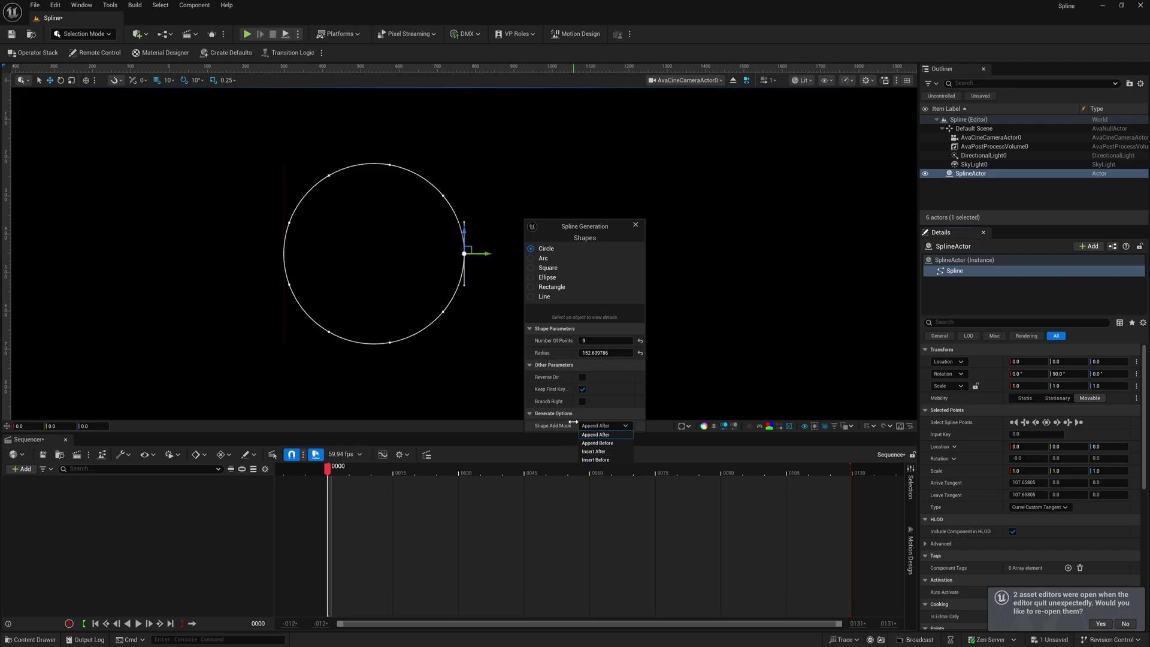
left_click(536, 252)
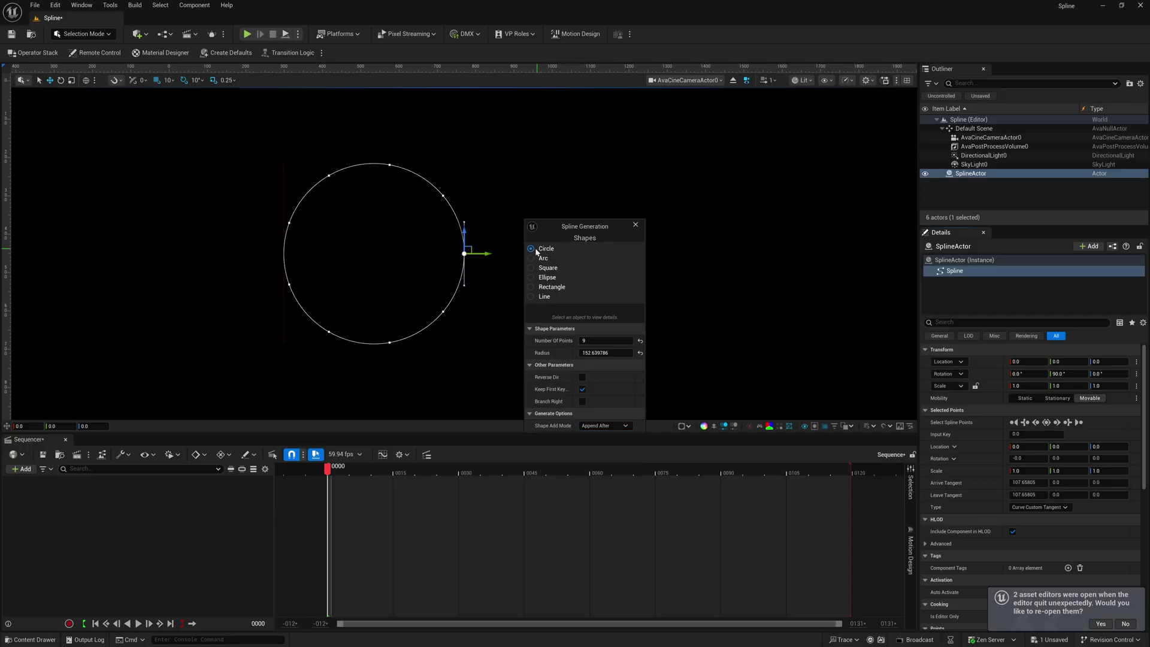
Deselect the circle, close the Spline Generation panel and select SplineActor in the Outliner.
left_click(929, 199)
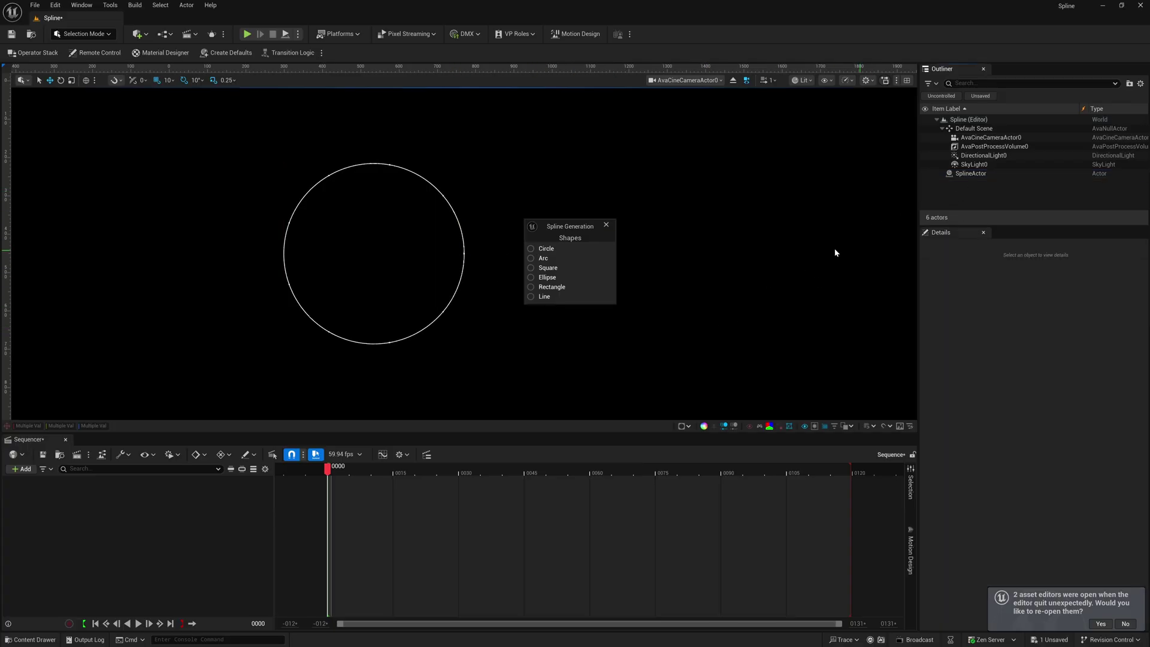
left_click(607, 226)
left_click(971, 173)
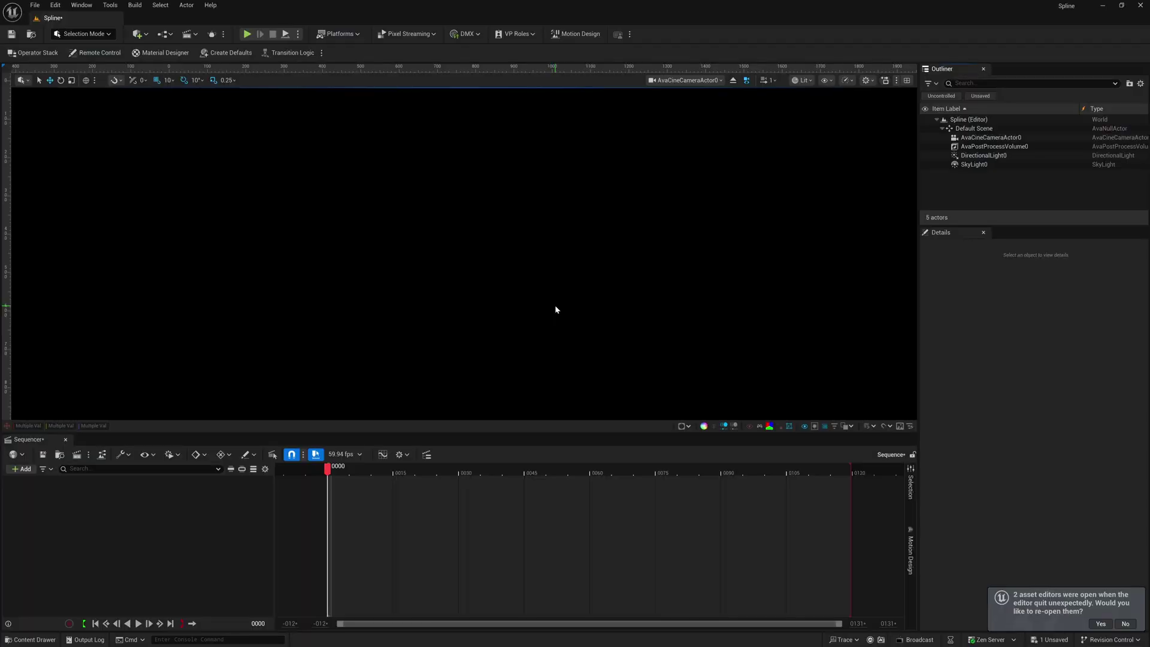
Switch to Motion Design mode and add a Spline Actor from the Actors category.
left_click(108, 36)
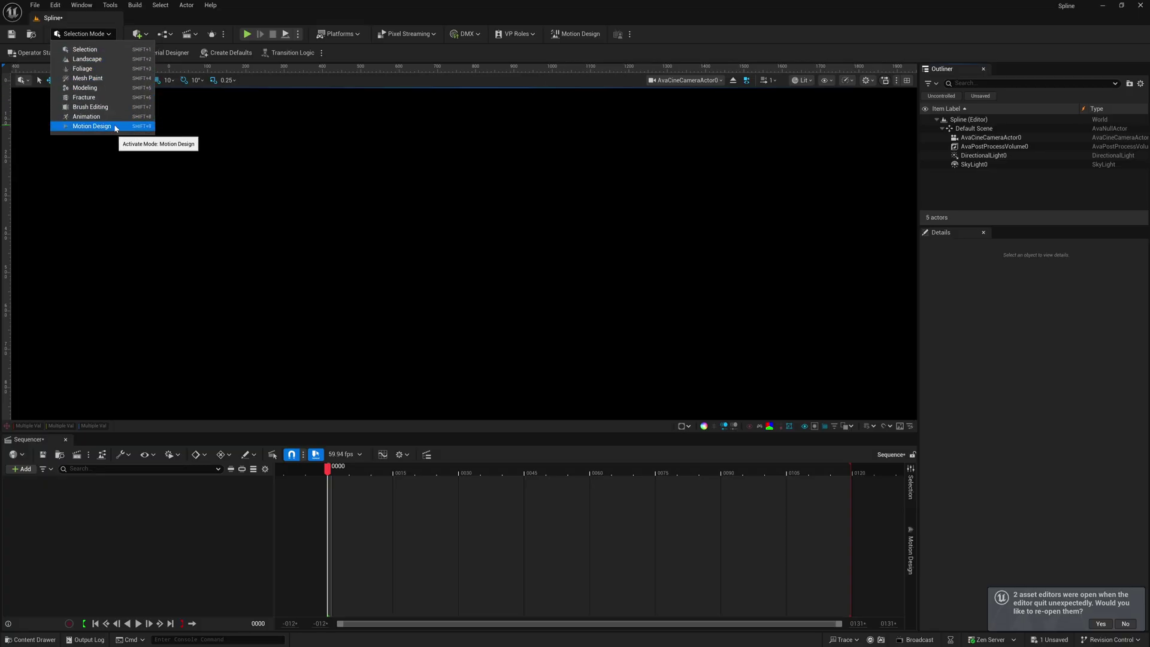
left_click(92, 126)
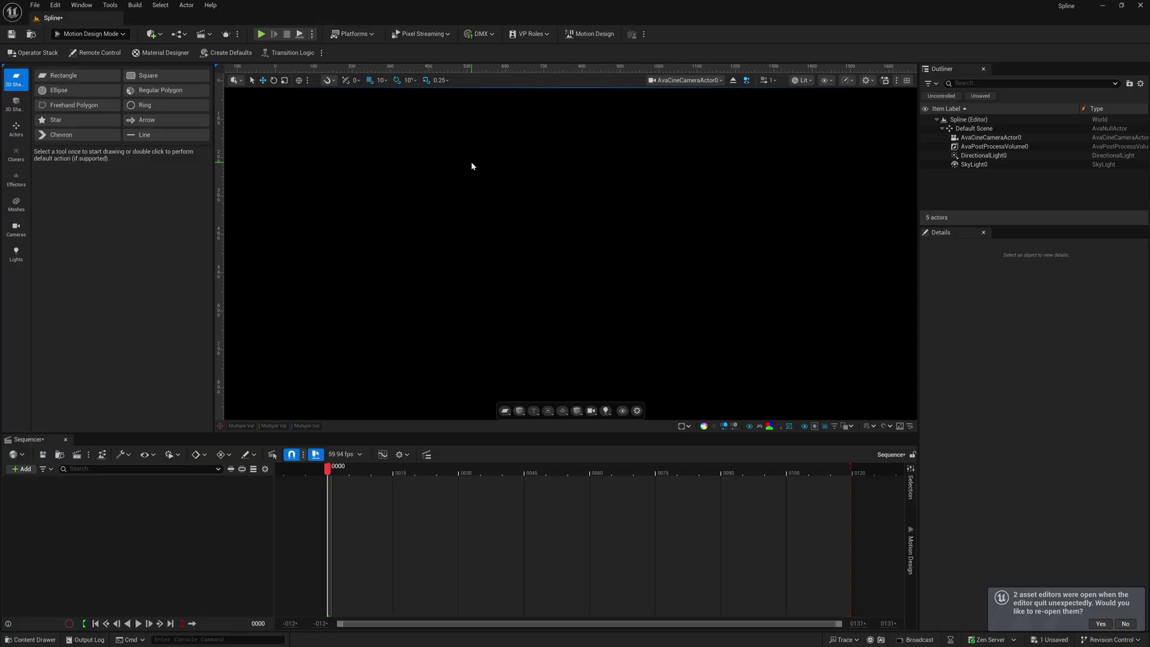
left_click(16, 129)
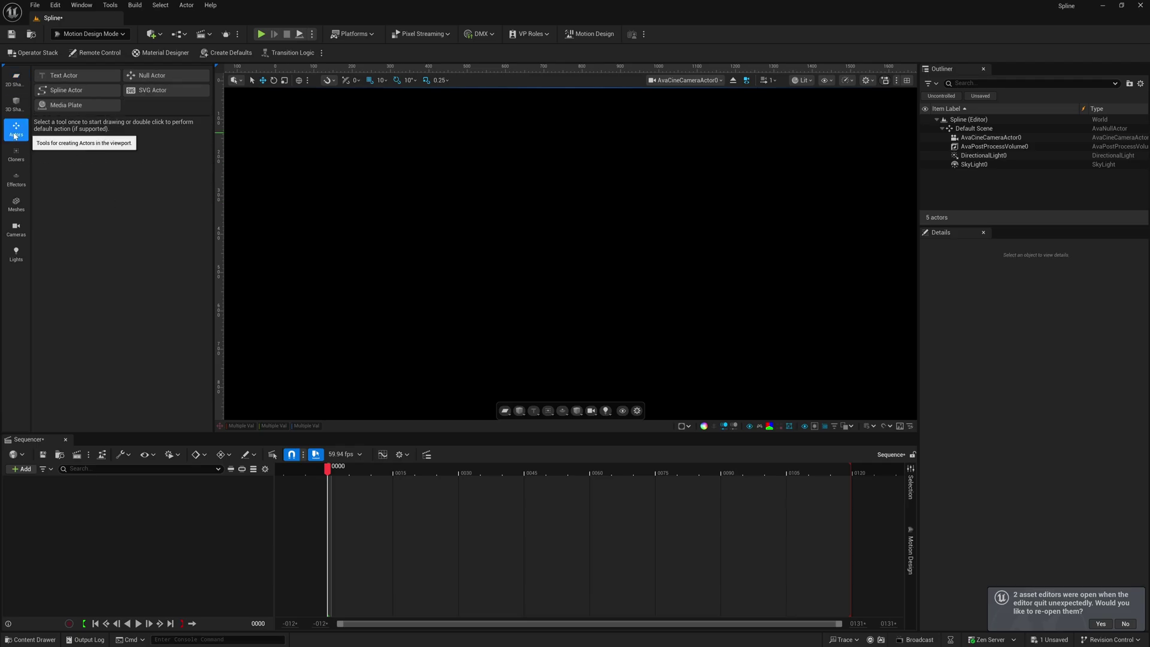
double_click(78, 91)
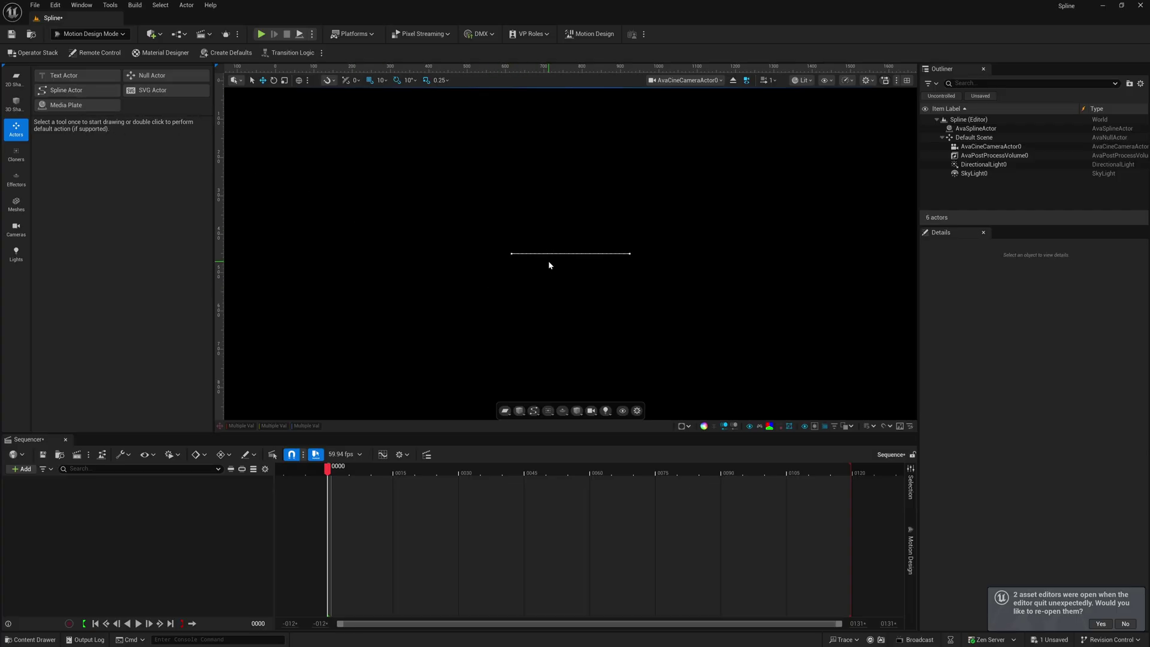
Append a radius-100 Circle after the spline's left end point via Spline Generation.
left_click(512, 253)
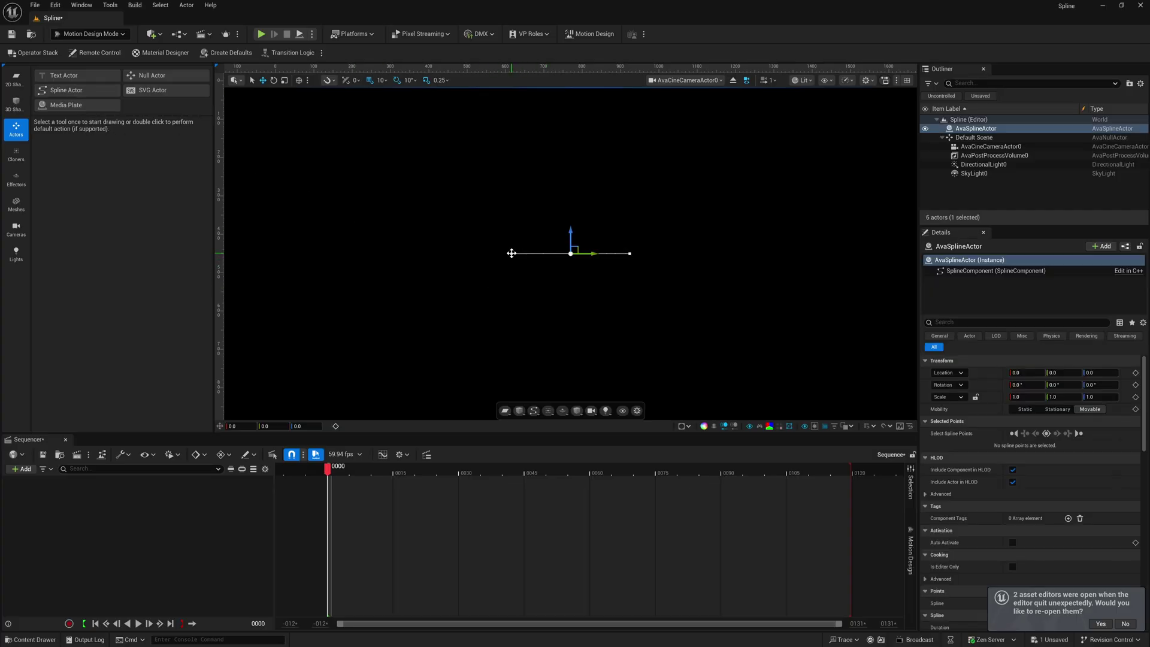
left_click(512, 253)
right_click(512, 253)
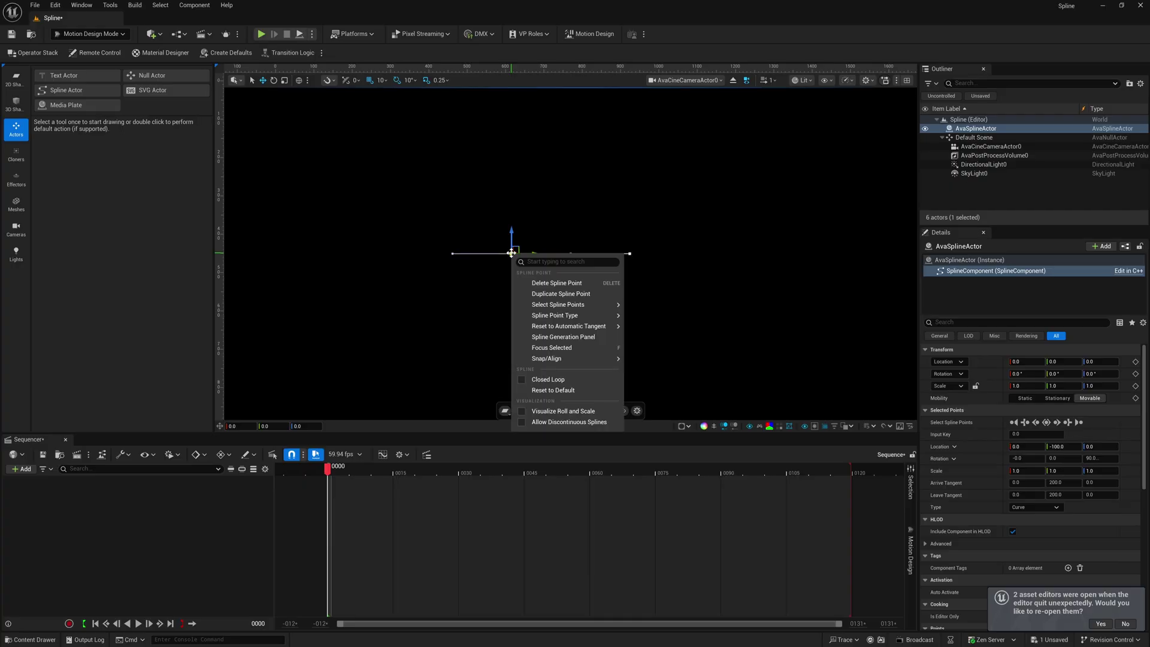
left_click(579, 337)
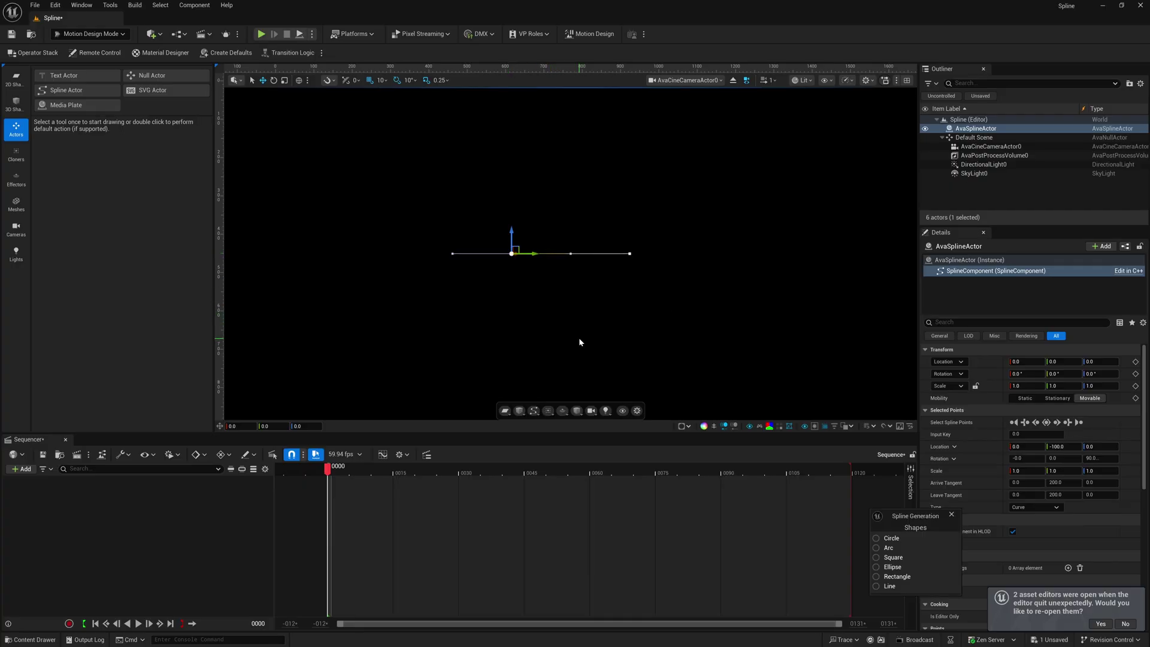
left_click(889, 539)
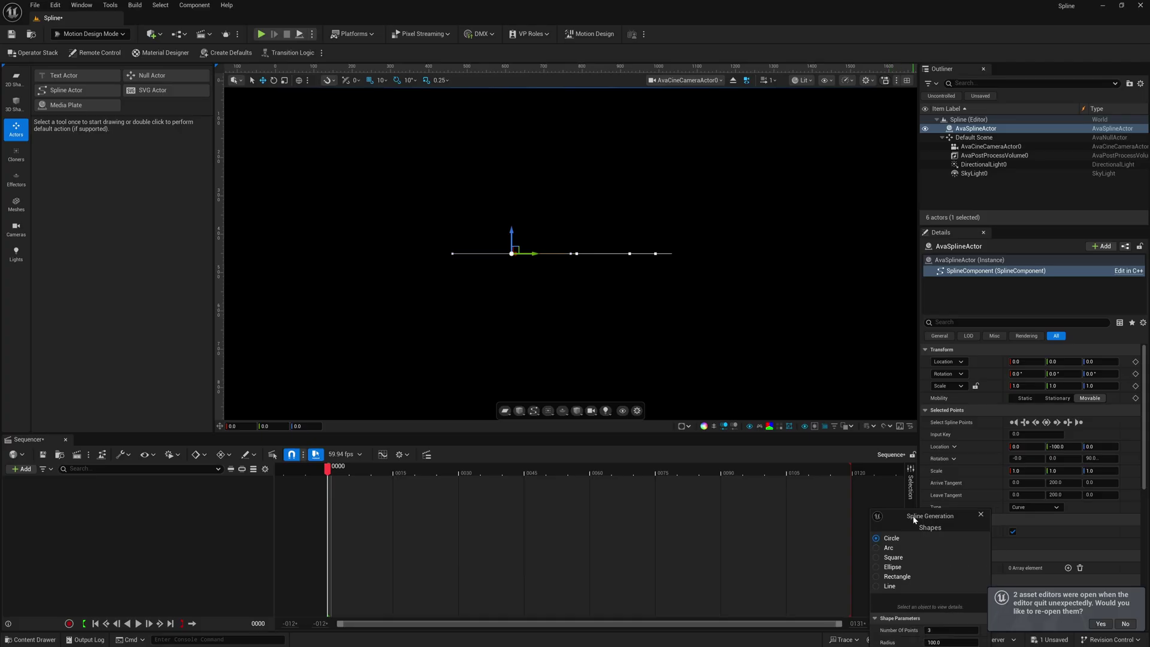
left_click_drag(923, 516, 741, 174)
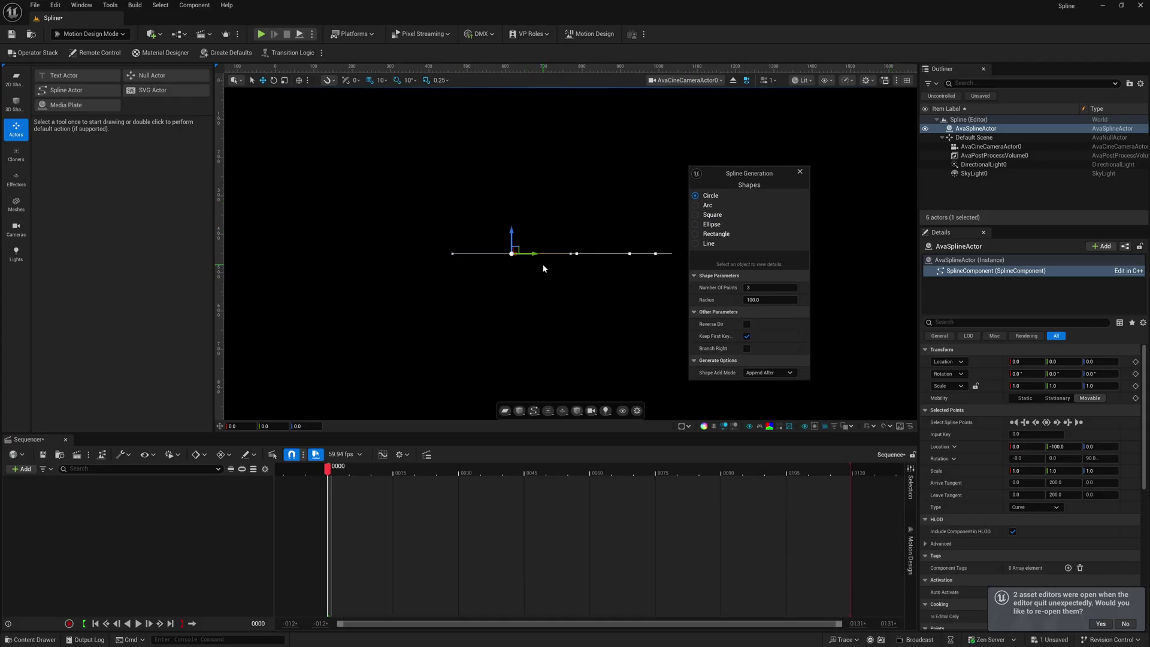
Set the spline's Y rotation to 90 so the circle faces the camera.
left_click_drag(1063, 374, 1115, 374)
left_click(1061, 373)
type("90")
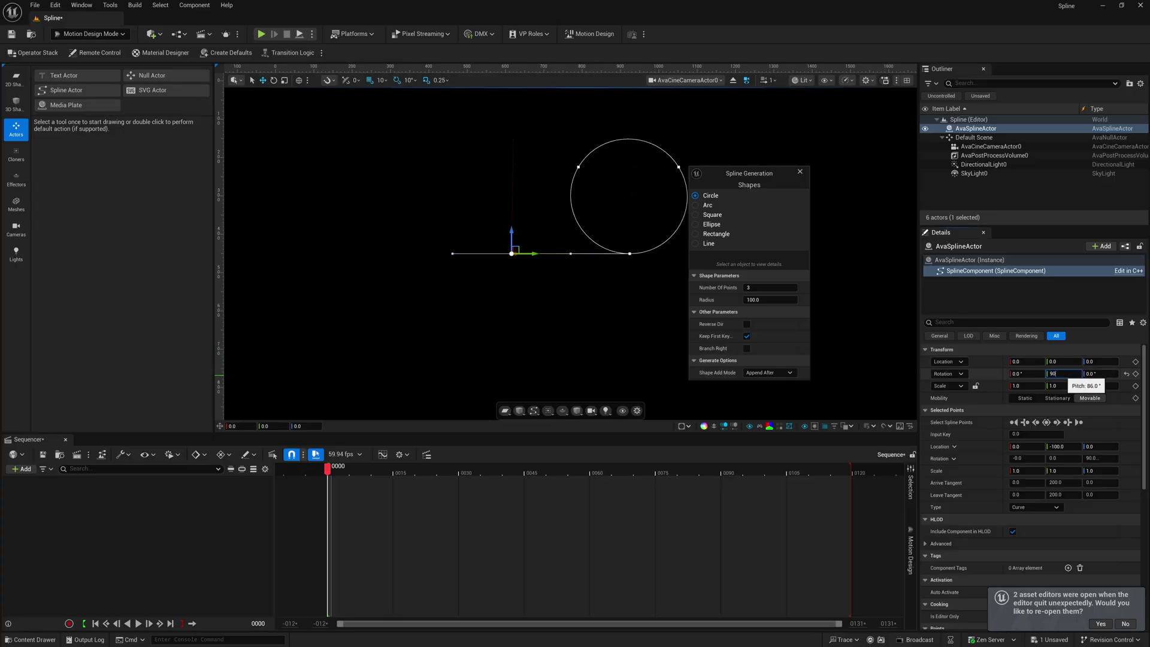
key("Return")
left_click_drag(768, 174, 839, 159)
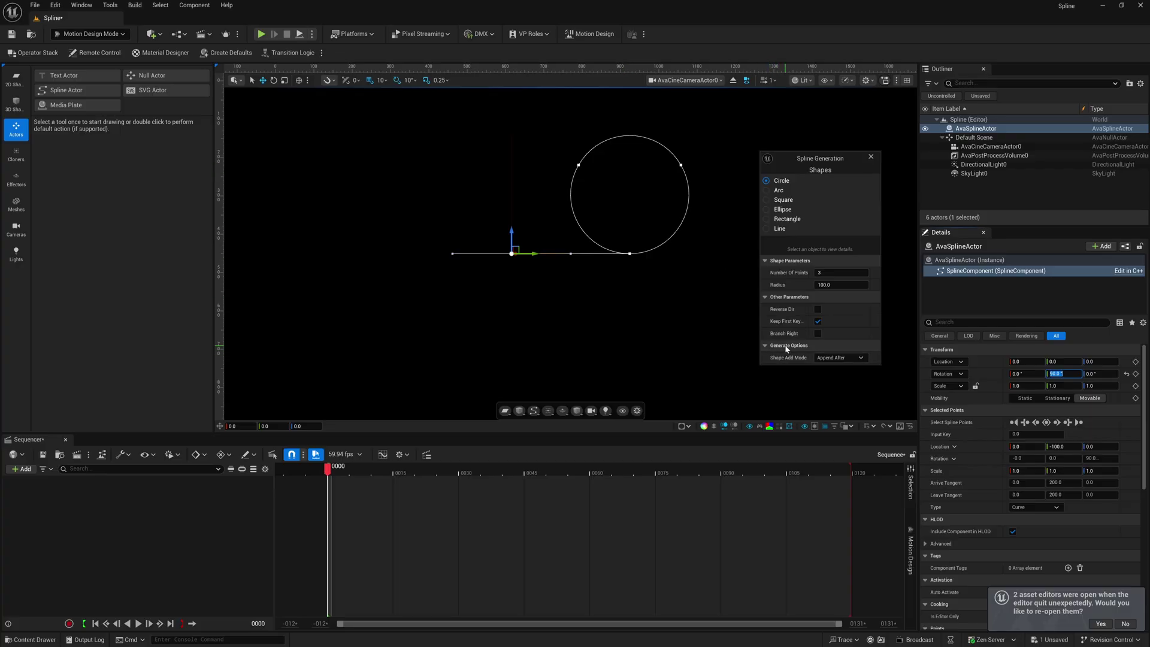
left_click(860, 358)
left_click(834, 375)
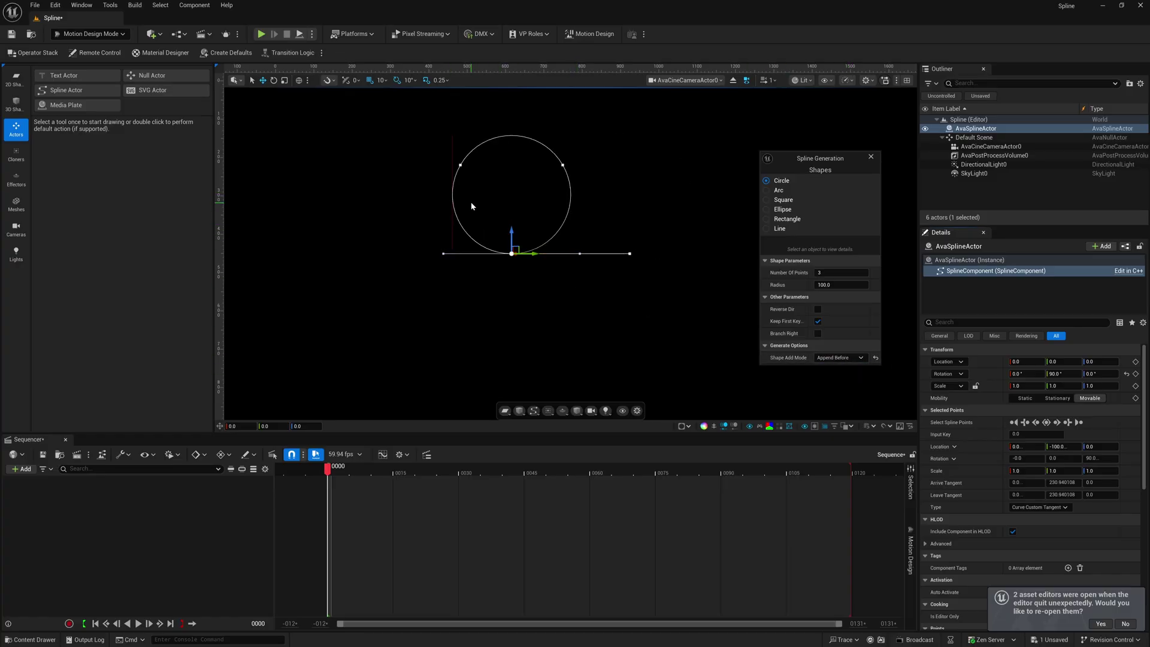
left_click(842, 358)
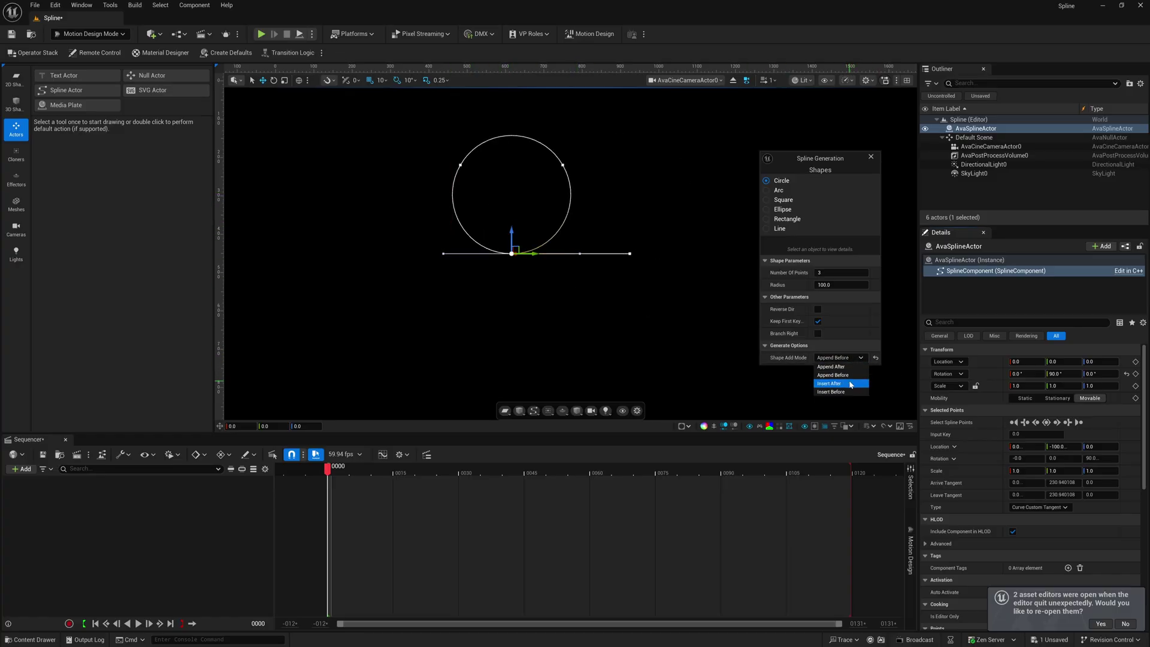
left_click(851, 384)
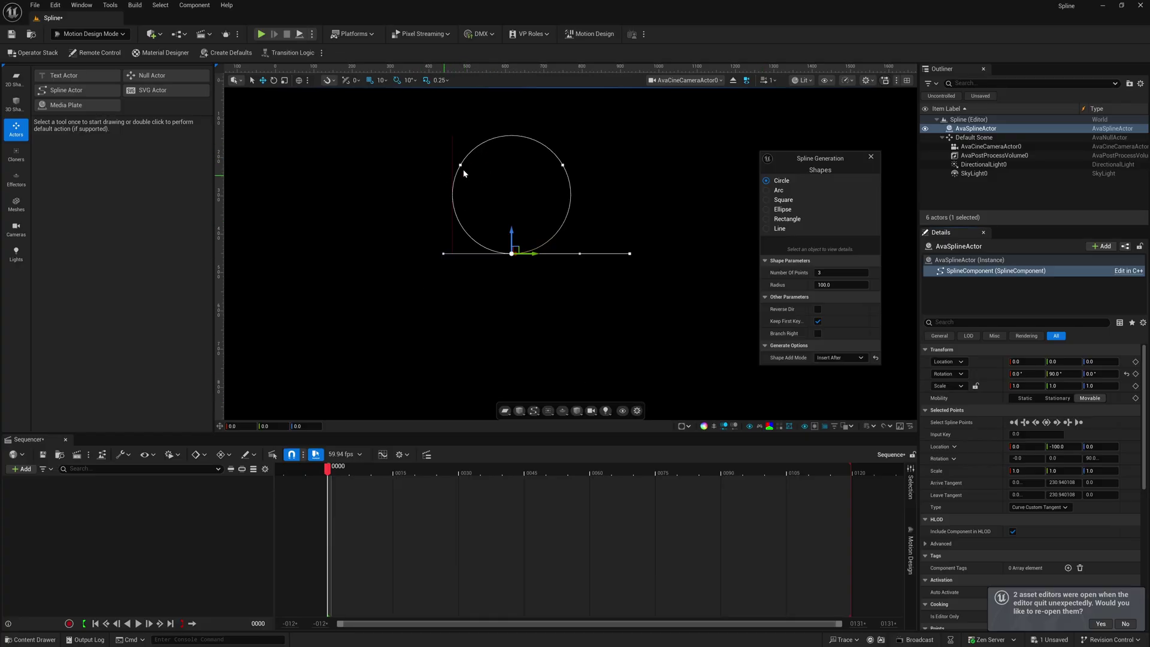
left_click(842, 358)
left_click(840, 394)
left_click(830, 358)
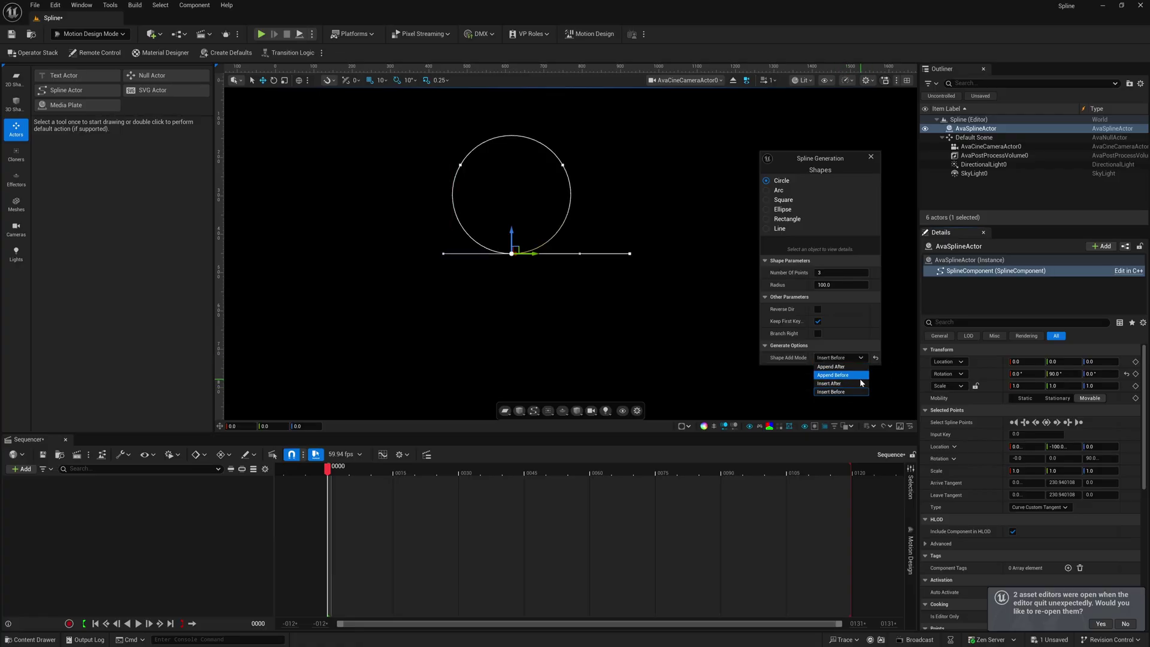
left_click(851, 367)
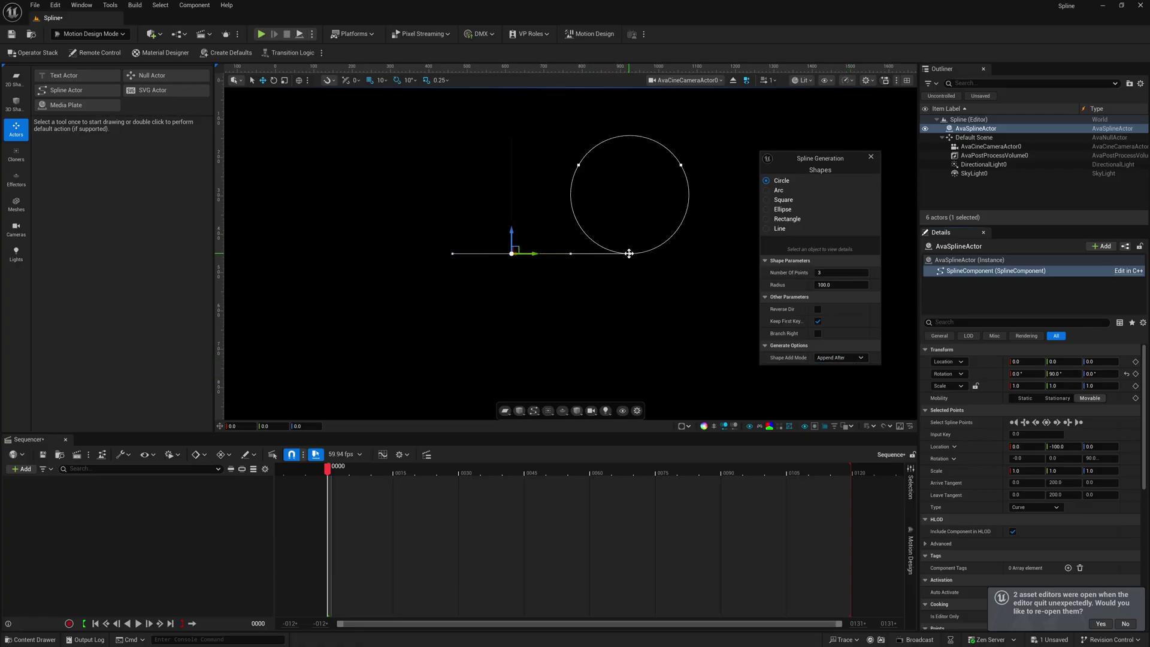
left_click(982, 200)
Delete the straight line's far left end point and deselect to show the circle alone.
left_click(968, 119)
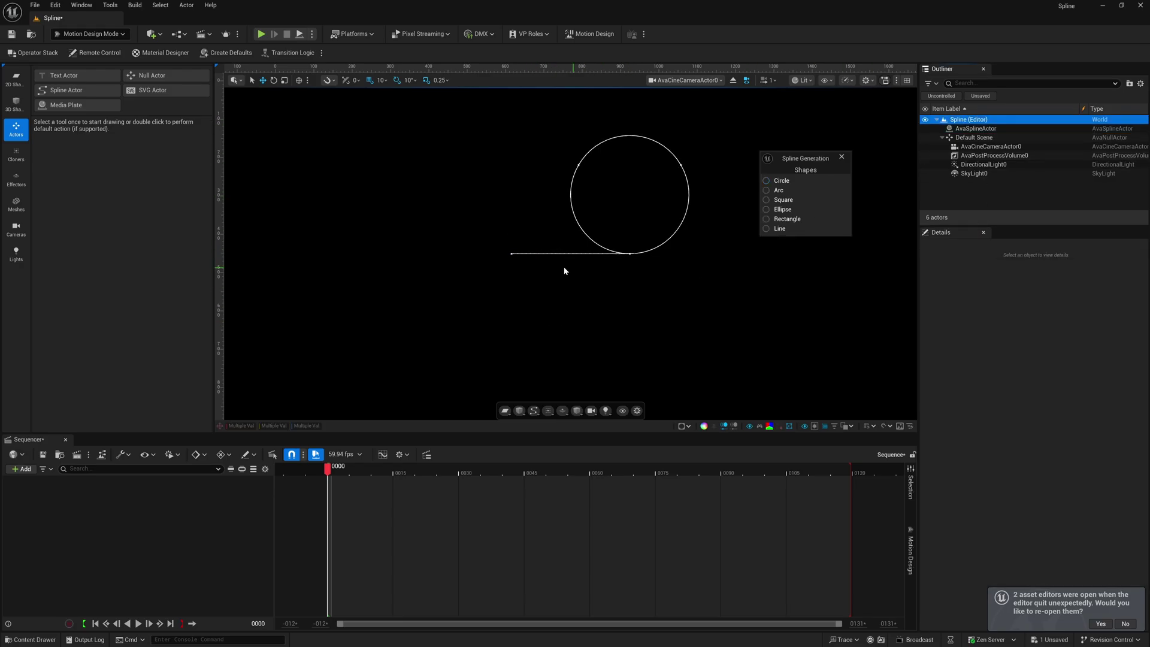
left_click(512, 253)
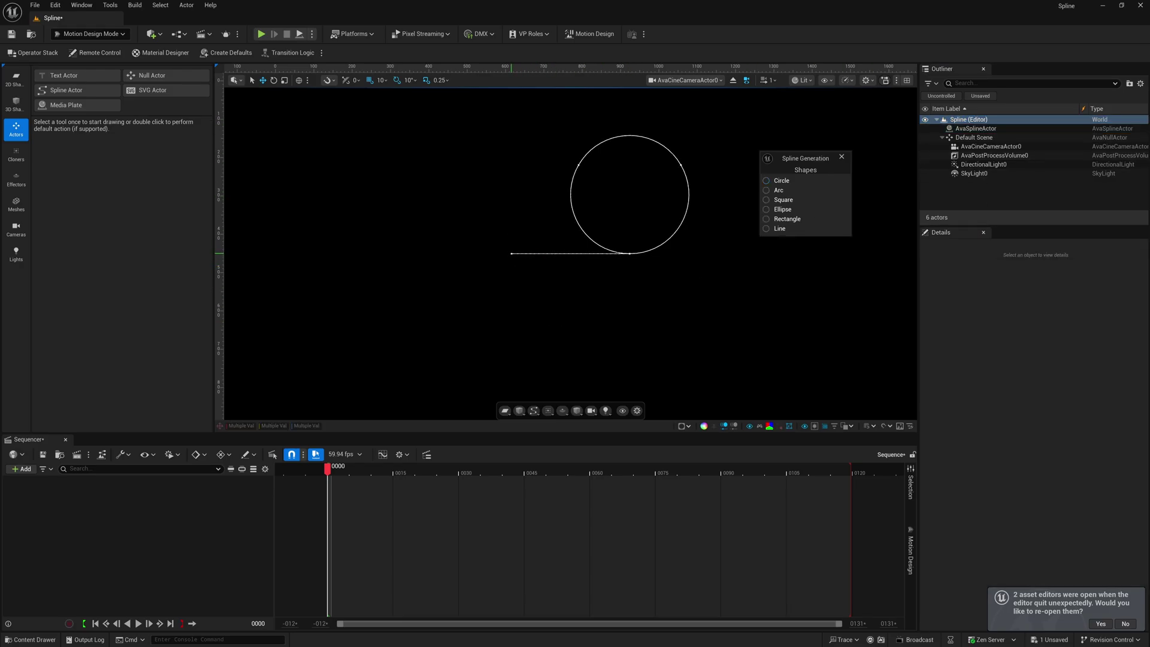
left_click(512, 253)
key("Delete")
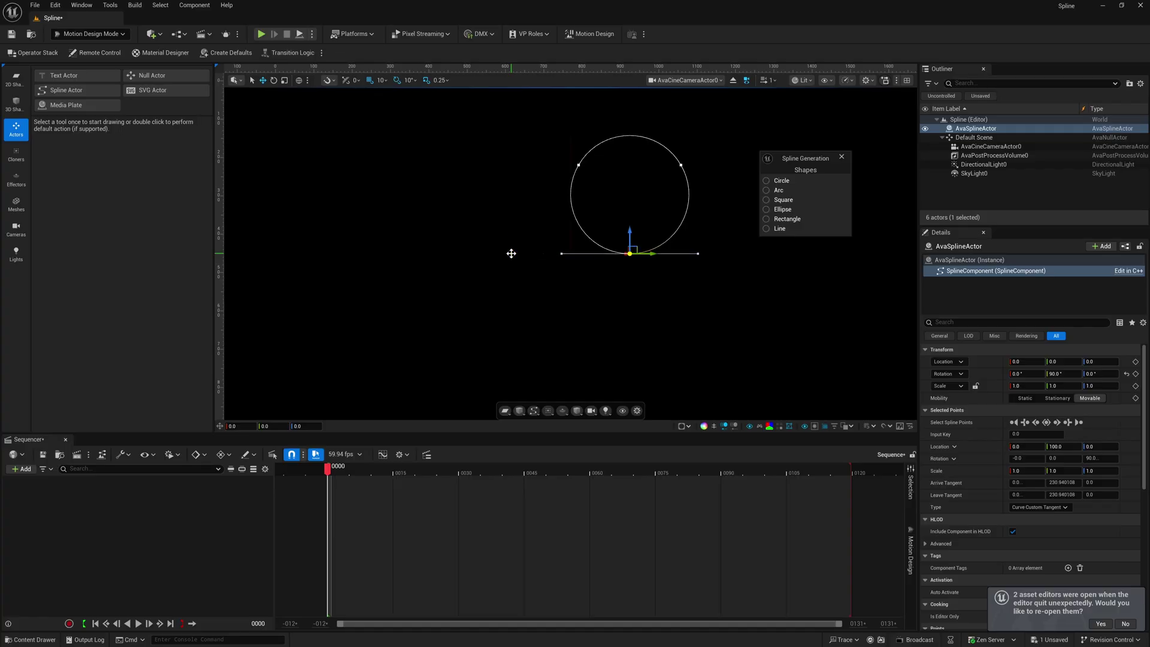
left_click(703, 245)
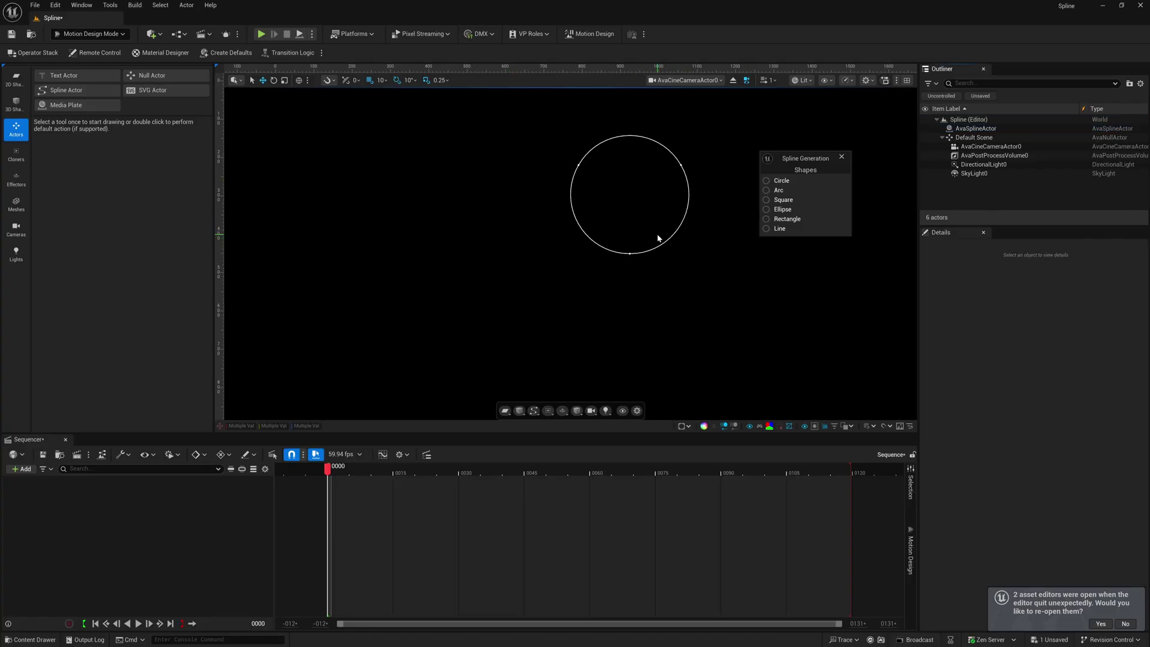